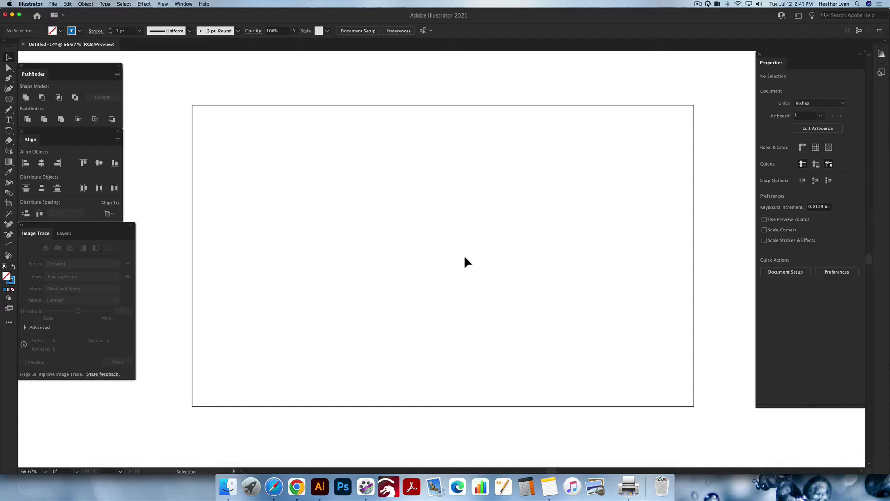
Create a circle 3.5 in wide and 3.5 in high with the Ellipse tool.
key(l)
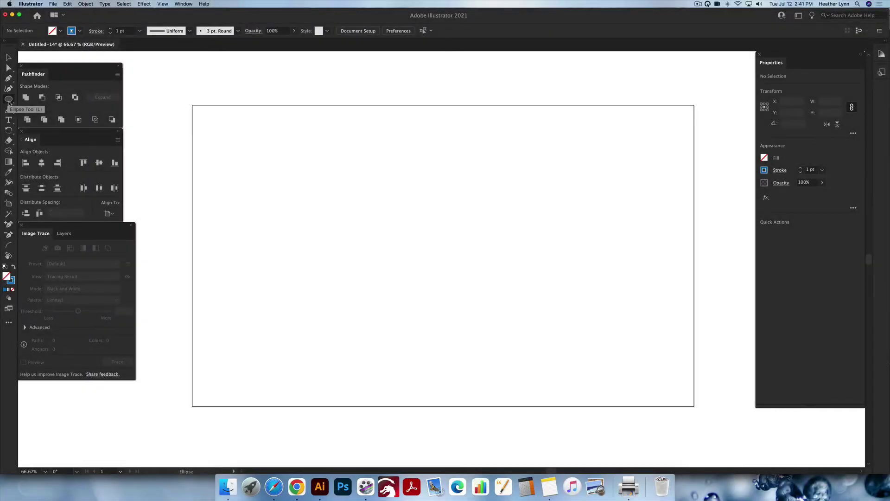
drag(9, 102, 52, 112)
click(453, 263)
text(3.5)
key(Tab)
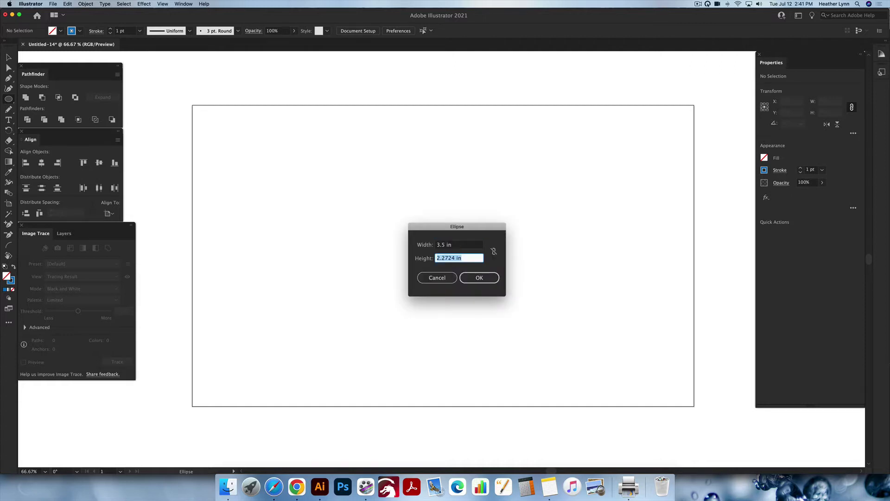
text(3.5)
key(Return)
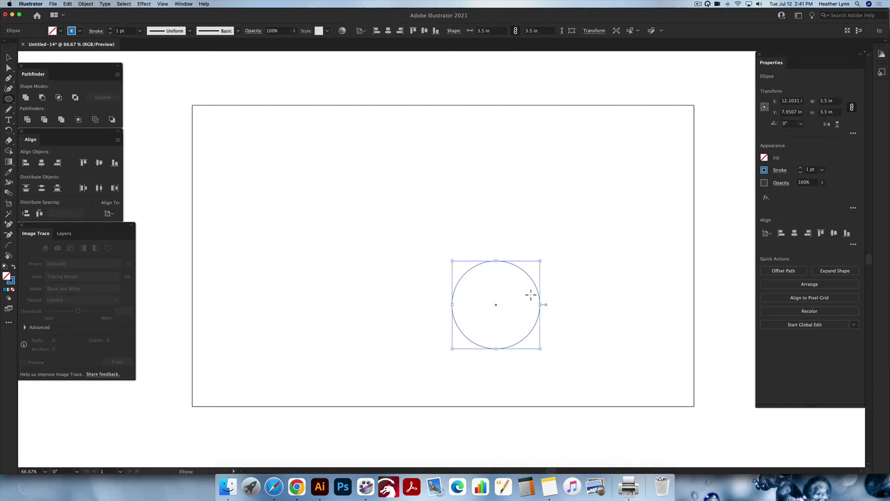
Move the circle up and to the right so it sits in the right half of the artboard.
key(v)
click(543, 325)
drag(533, 328, 615, 260)
click(596, 300)
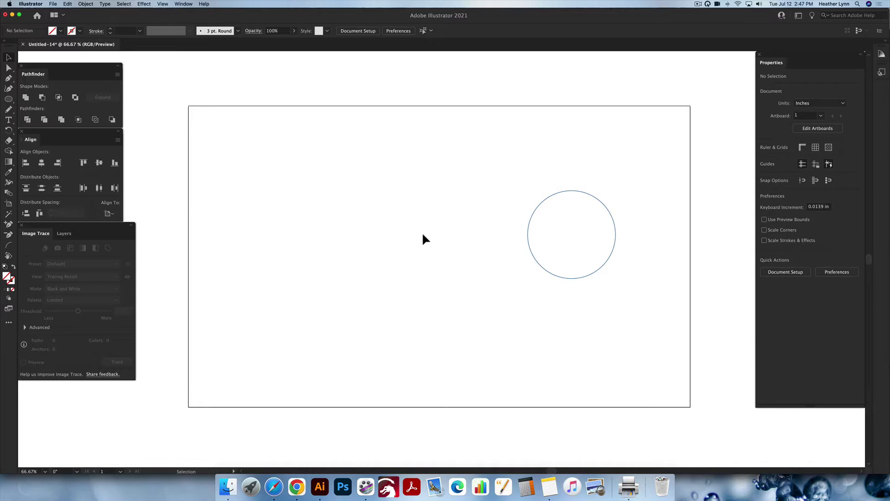
Place the LoBoDesigns daisy SVG from the Downloads folder on the artboard, level with the circle and to its left.
key(super+shift+p)
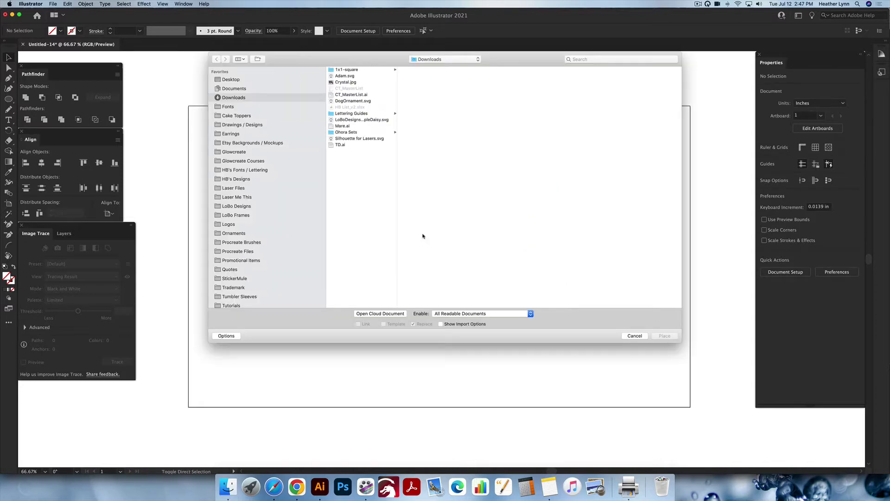
double_click(367, 122)
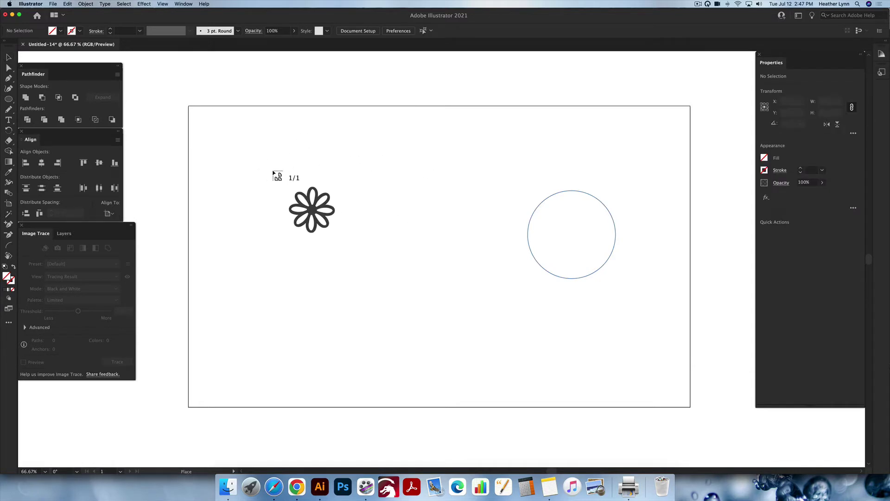
click(312, 177)
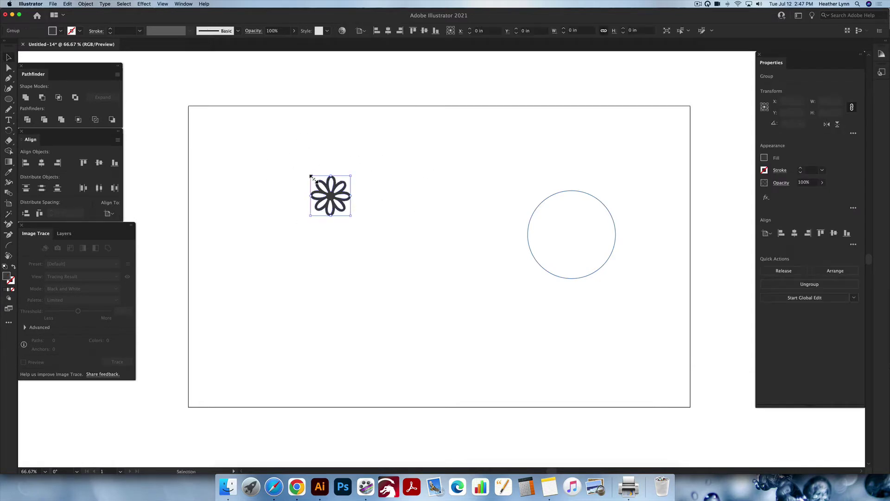
click(369, 207)
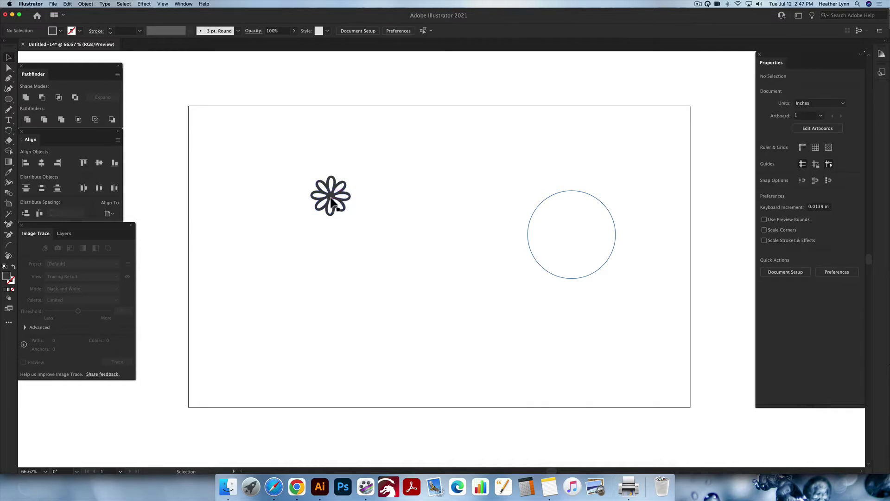
drag(331, 201, 357, 239)
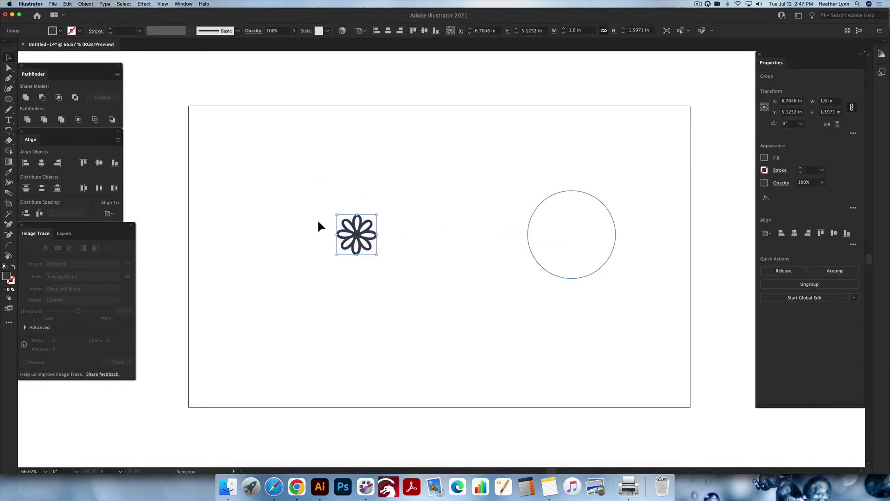
Change the daisy's fill color to the medium blue swatch.
click(764, 158)
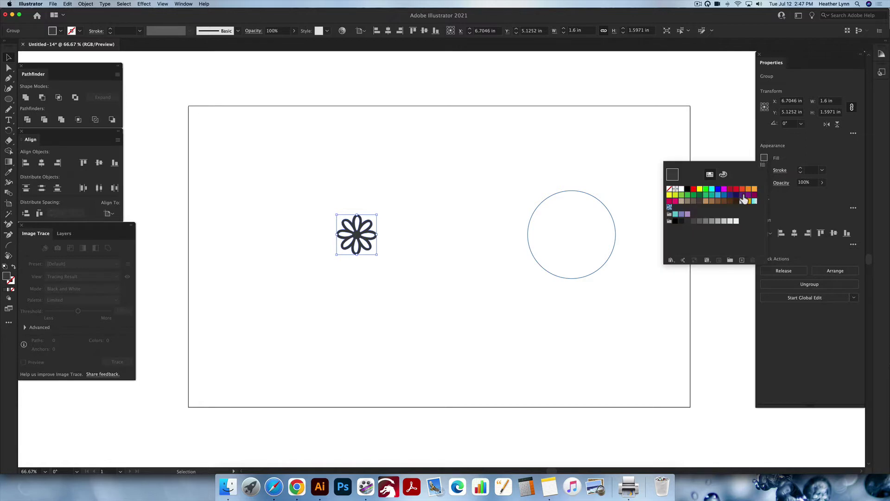
click(724, 196)
click(466, 193)
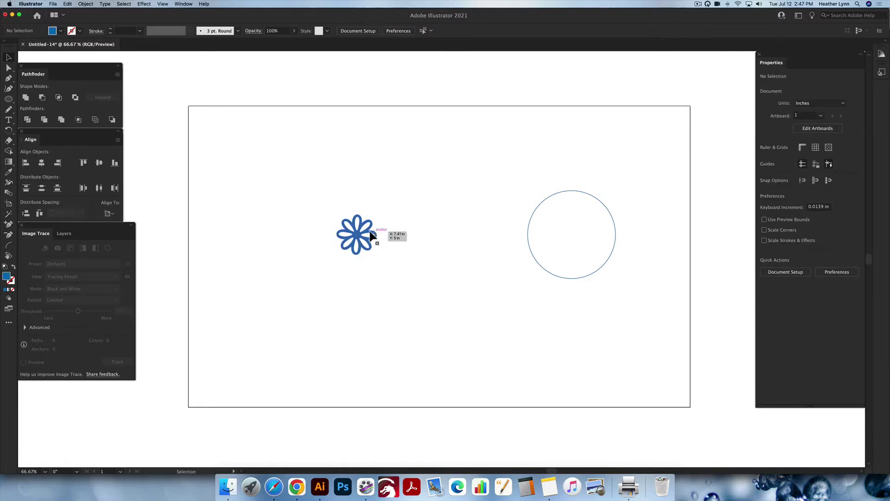
Move the daisy onto the circle's outline so its center sits on the circle's topmost point.
scroll(358, 241, up, 2)
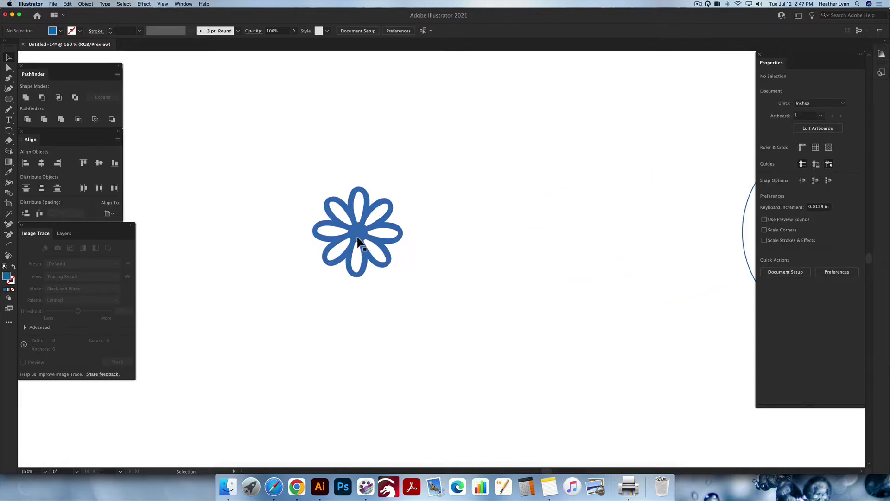
scroll(358, 241, up, 1)
click(358, 241)
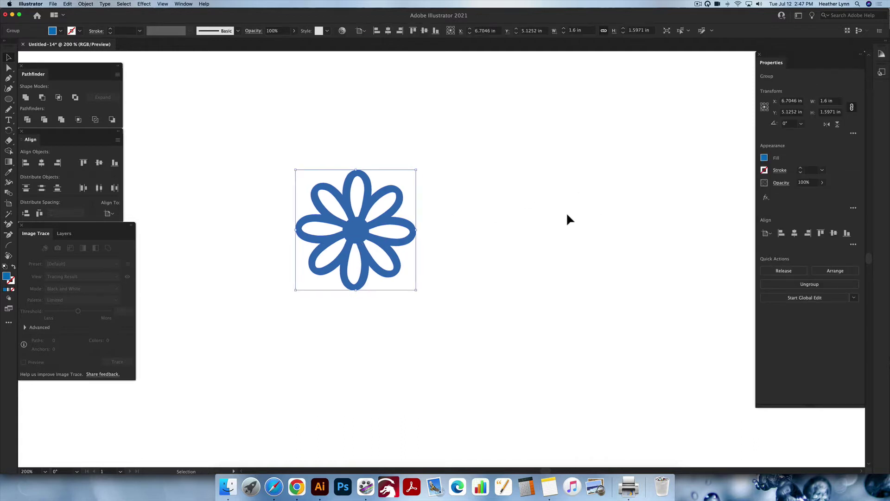
scroll(566, 212, right, 3)
scroll(566, 212, down, 3)
scroll(566, 213, right, 2)
drag(446, 217, 608, 189)
scroll(615, 190, up, 3)
scroll(605, 190, right, 5)
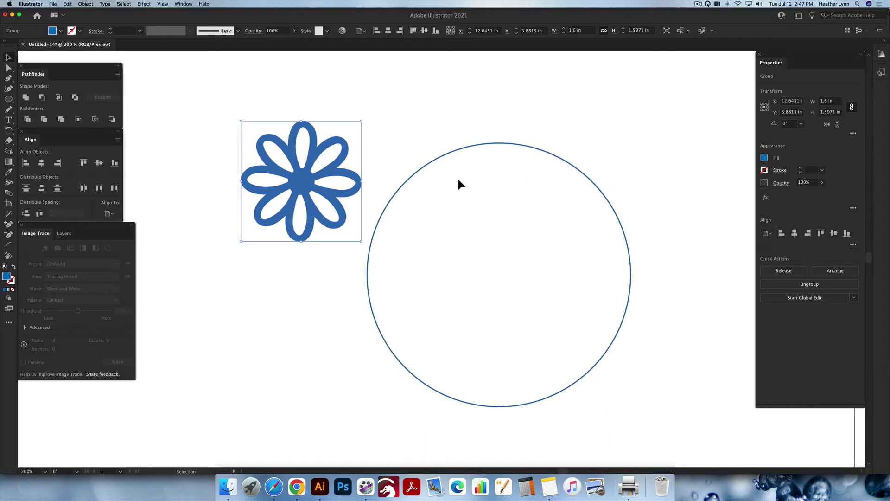
drag(310, 183, 506, 145)
click(603, 104)
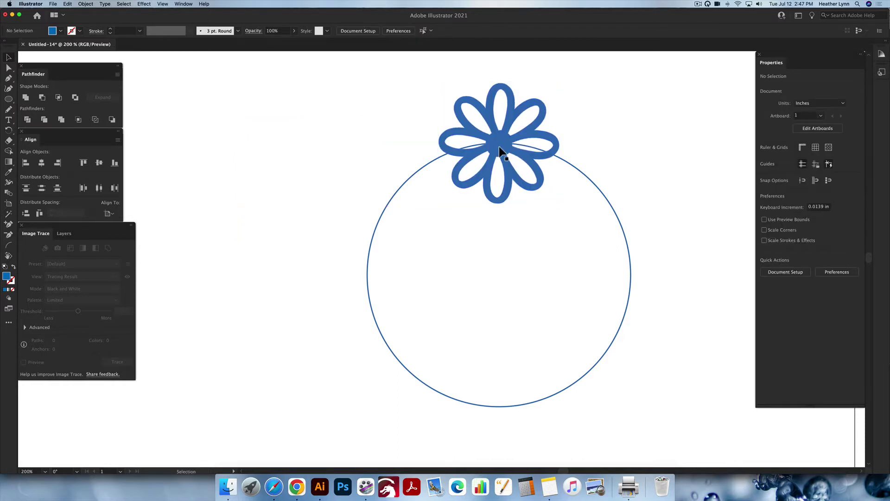
Scale the daisy down proportionally about its center to about 0.74 in wide.
click(500, 147)
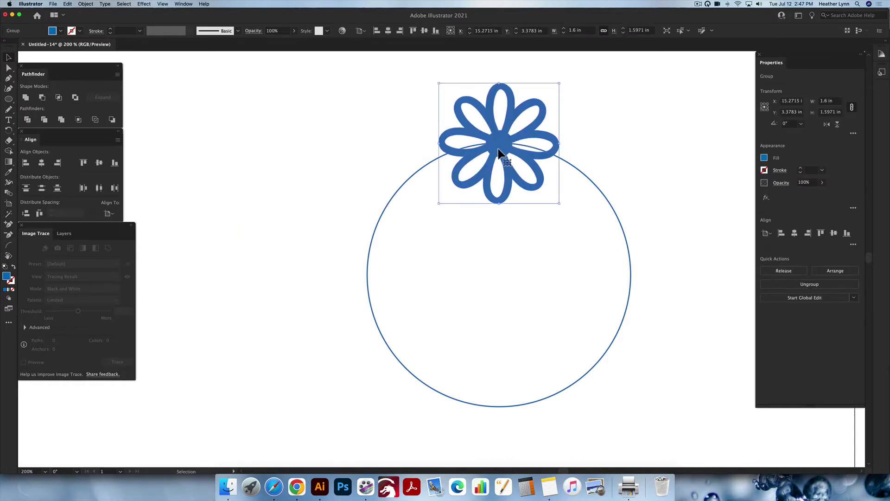
drag(499, 83, 501, 116)
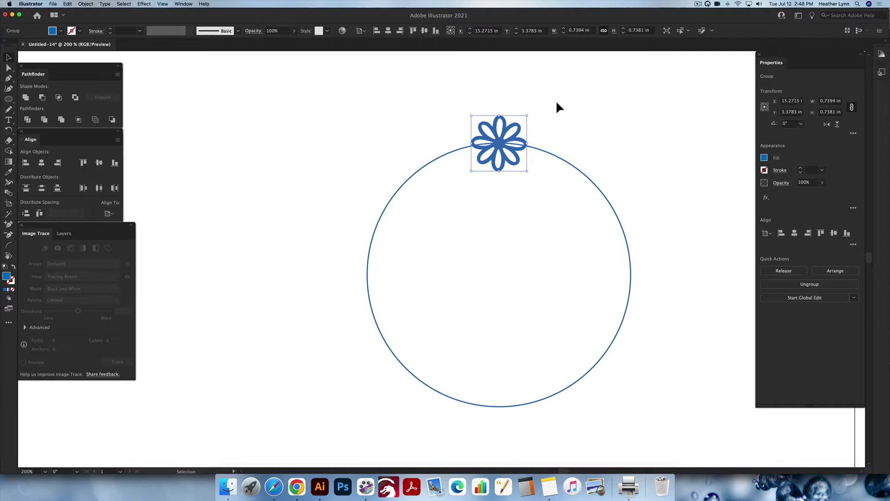
click(571, 97)
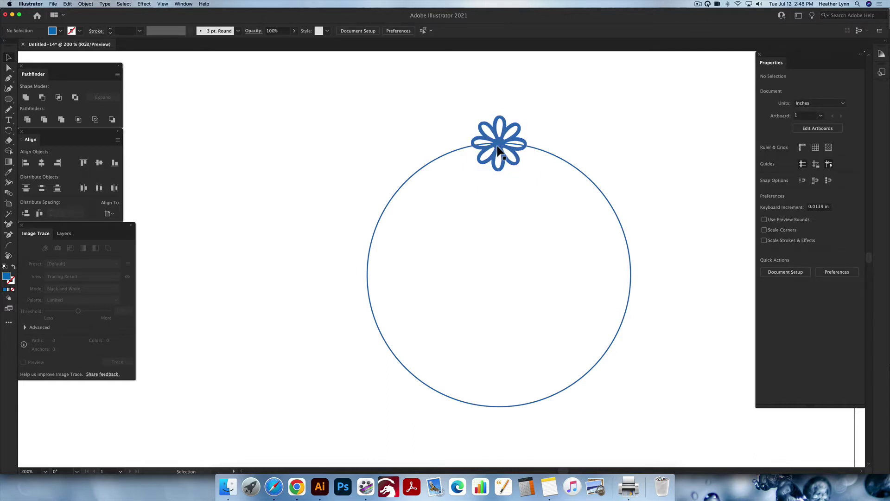
Move the scaled daisy off the circle into the empty area to the circle's left.
drag(510, 142, 192, 212)
drag(360, 193, 501, 174)
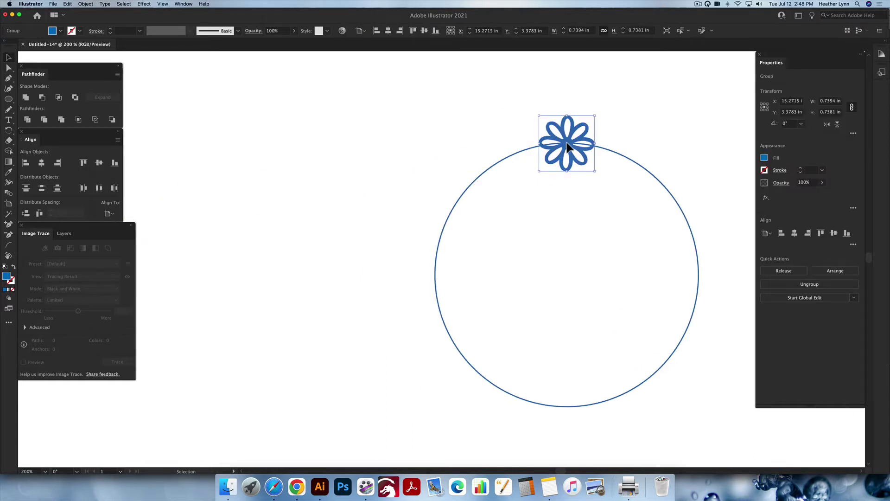
drag(565, 144, 275, 229)
scroll(336, 215, left, 5)
scroll(503, 213, left, 3)
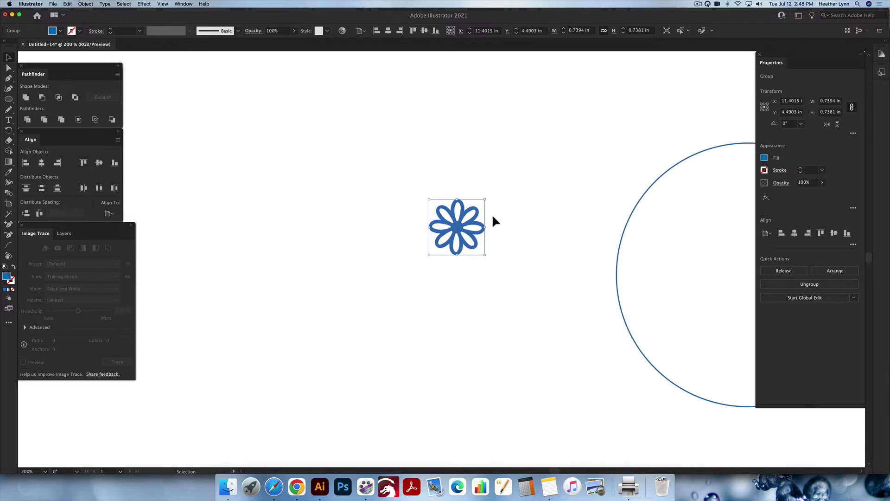
drag(459, 232, 364, 217)
click(419, 227)
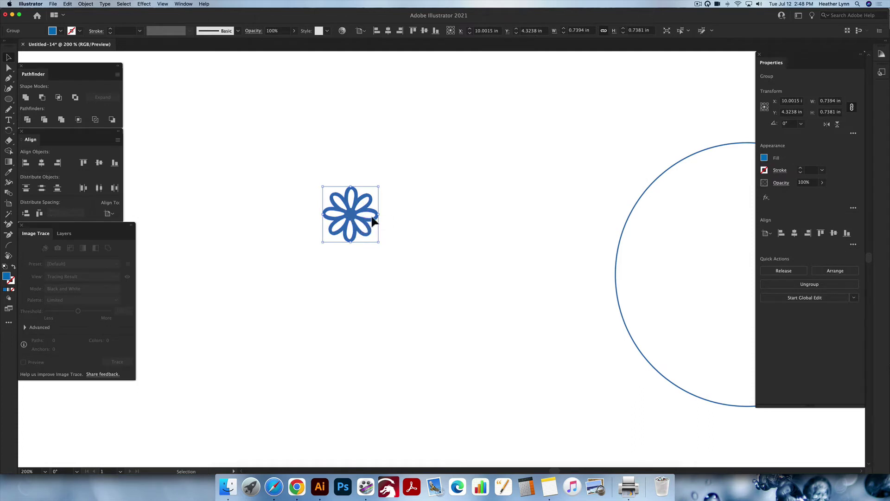
scroll(353, 232, up, 1)
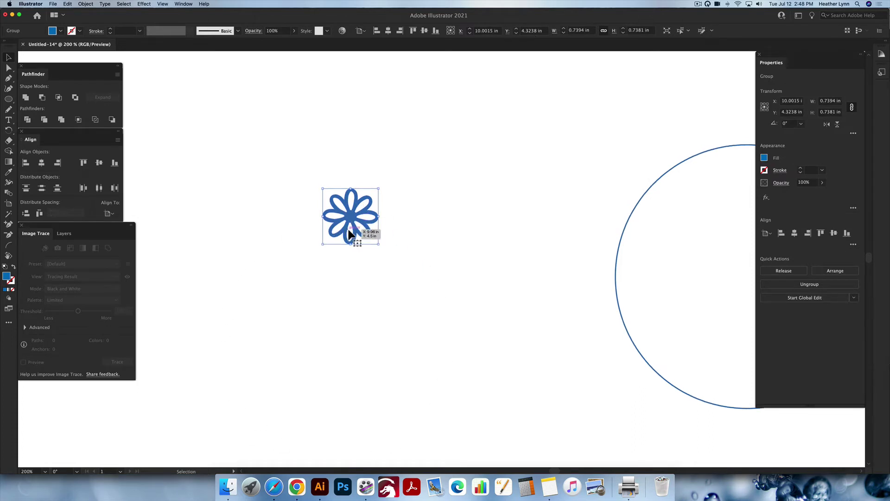
click(406, 216)
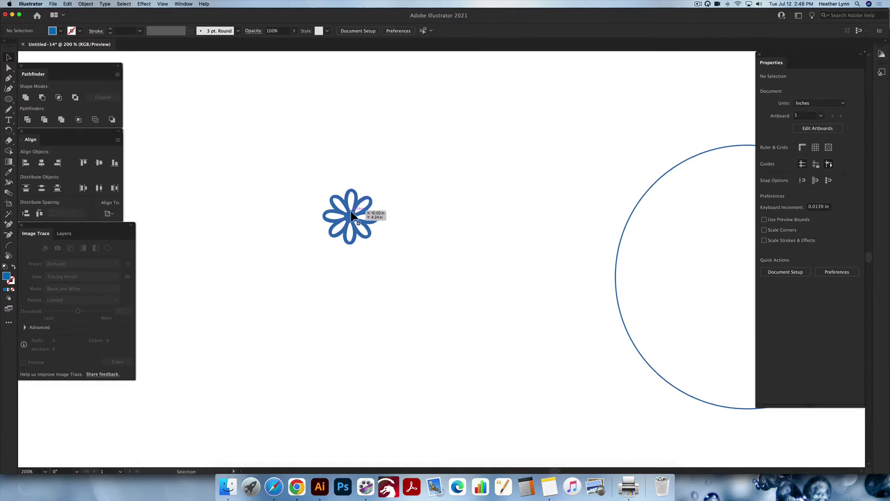
Draw a vertical line about 0.2 in long upward from the daisy's center and give it a black stroke.
scroll(353, 221, down, 1)
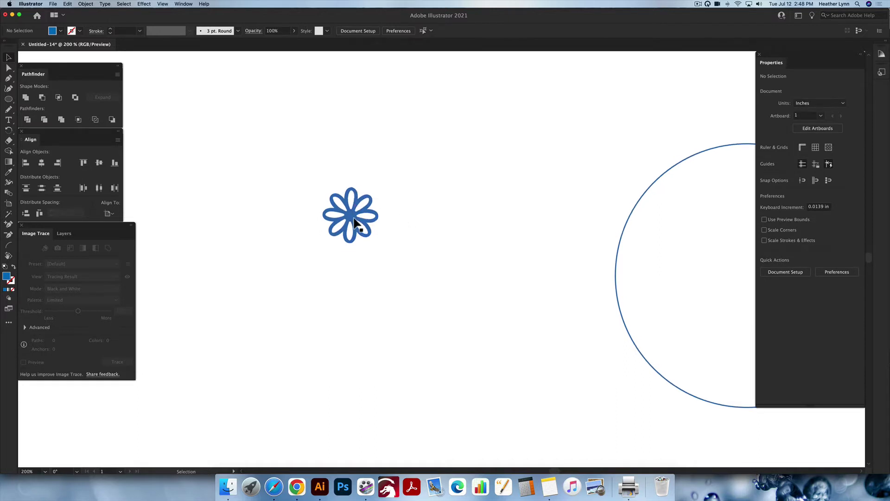
scroll(354, 222, up, 5)
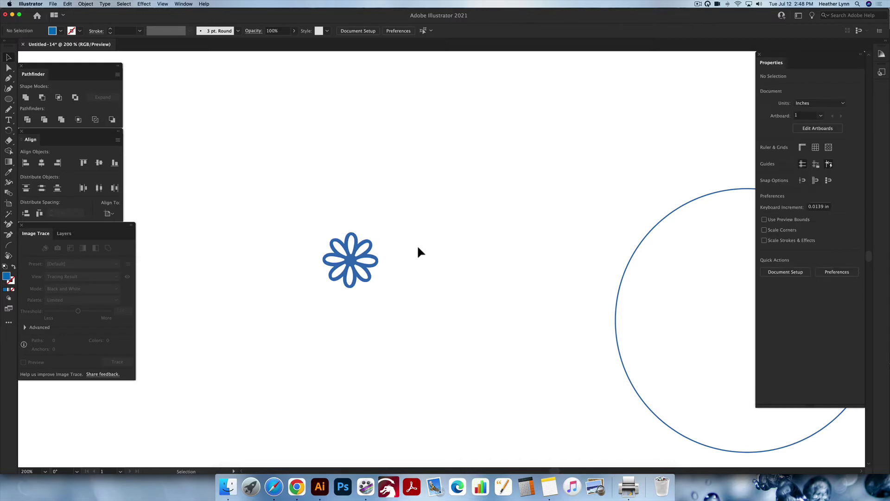
key(backslash)
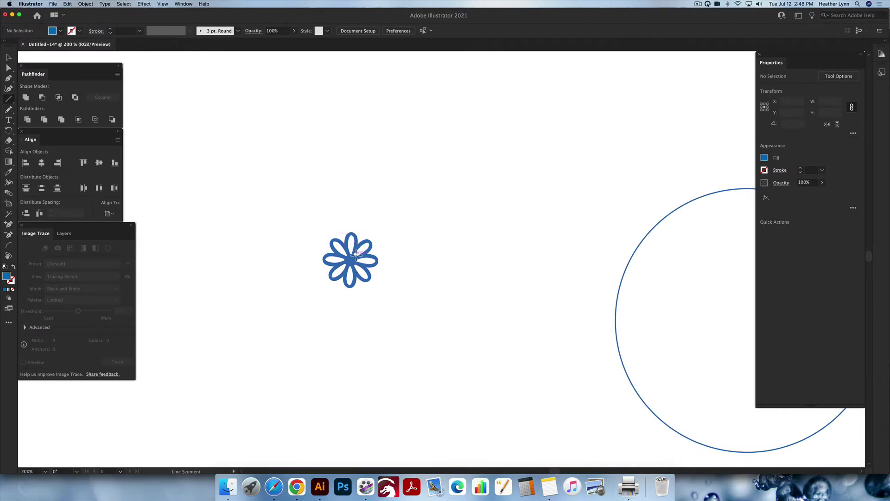
scroll(356, 254, up, 5)
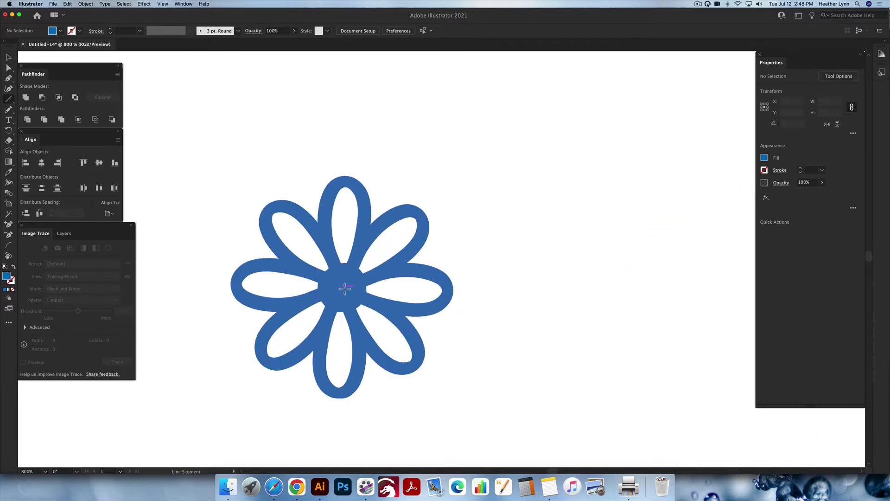
drag(345, 288, 342, 227)
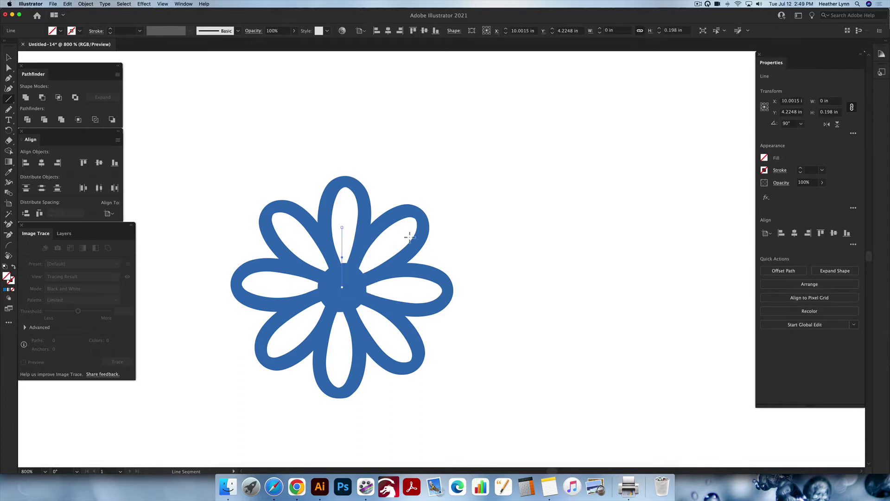
click(764, 170)
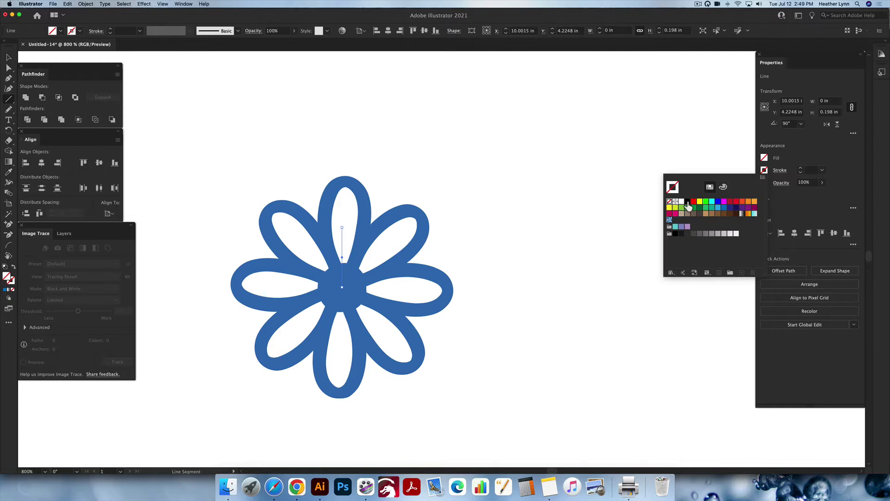
click(688, 202)
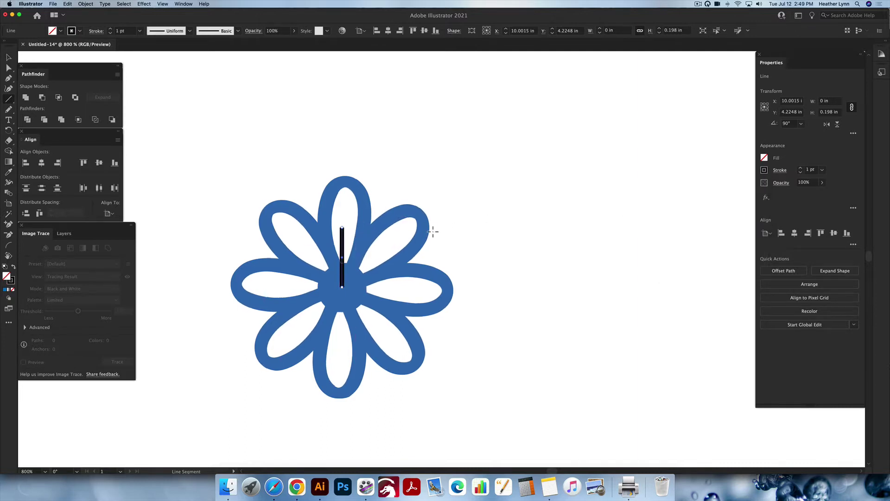
Move the black line straight up so it stands just above the daisy's top petal.
key(v)
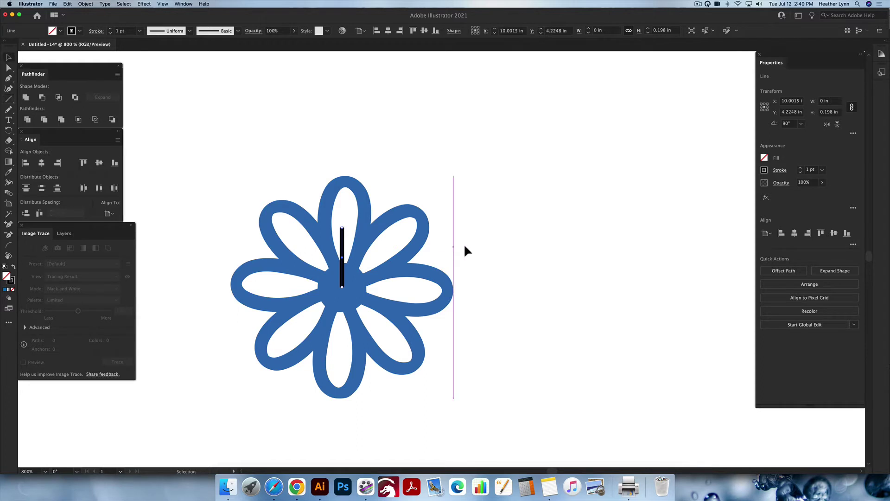
click(438, 251)
drag(344, 249, 345, 124)
click(394, 159)
Group the daisy and the black line above it into one object.
scroll(389, 167, down, 4)
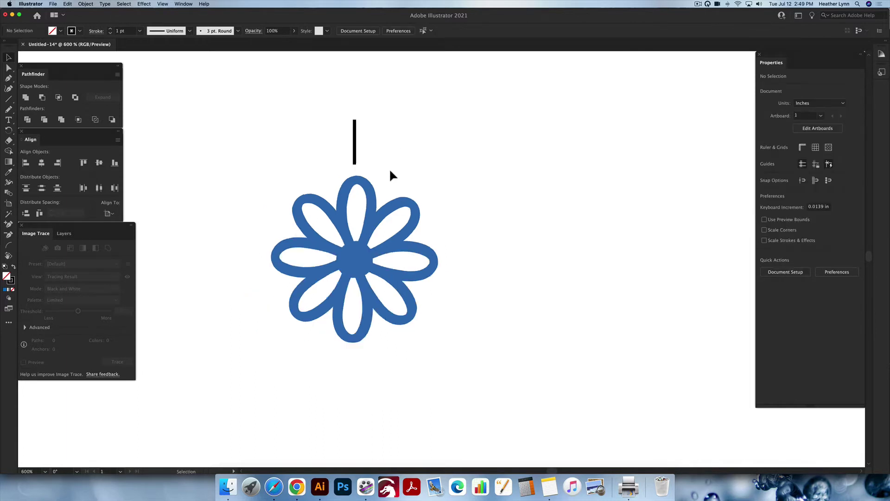
scroll(395, 218, up, 2)
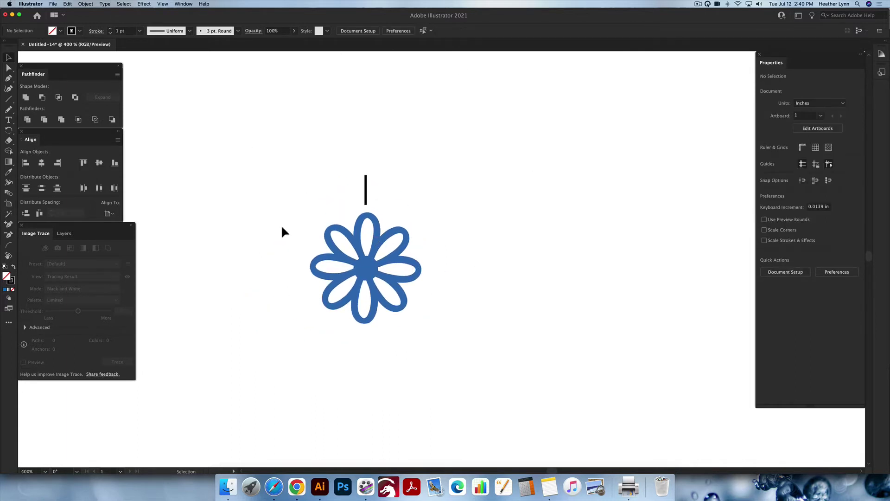
scroll(419, 283, up, 3)
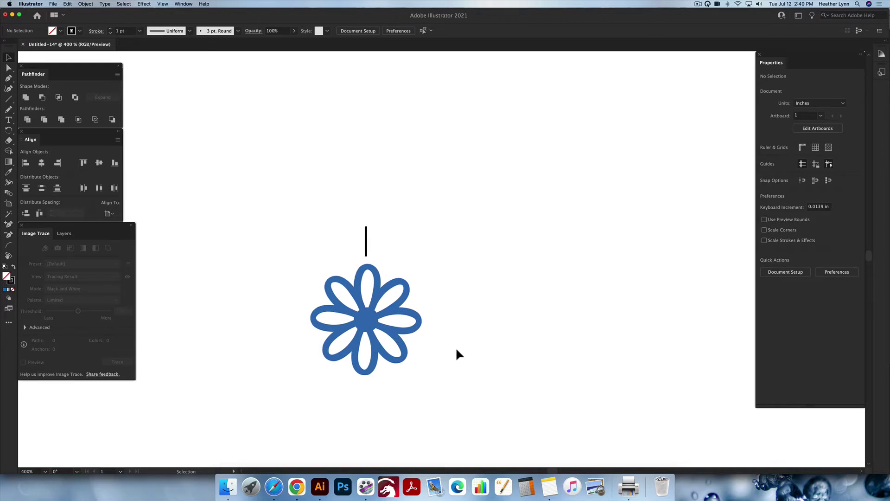
drag(456, 348, 275, 211)
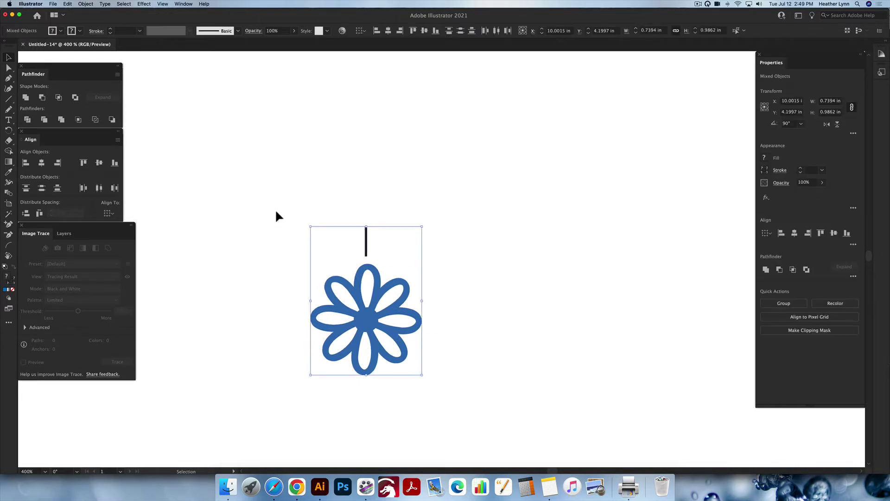
scroll(276, 211, left, 1)
key(super+g)
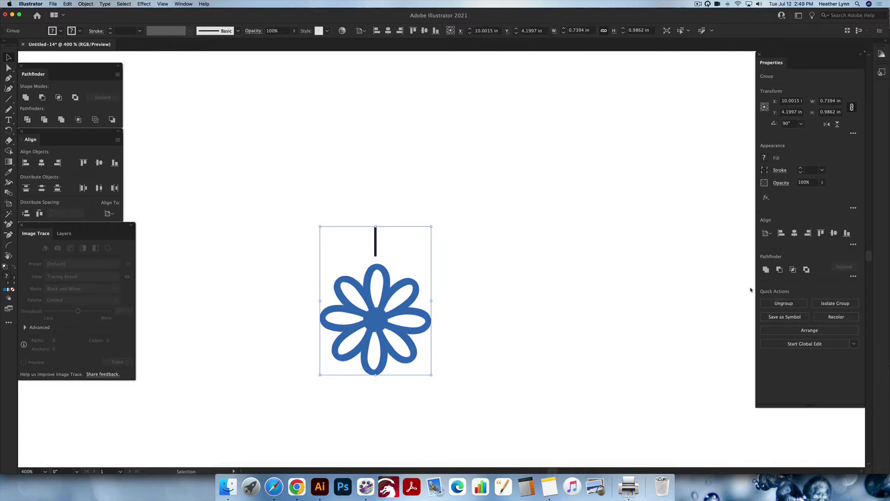
scroll(751, 290, right, 1)
click(453, 288)
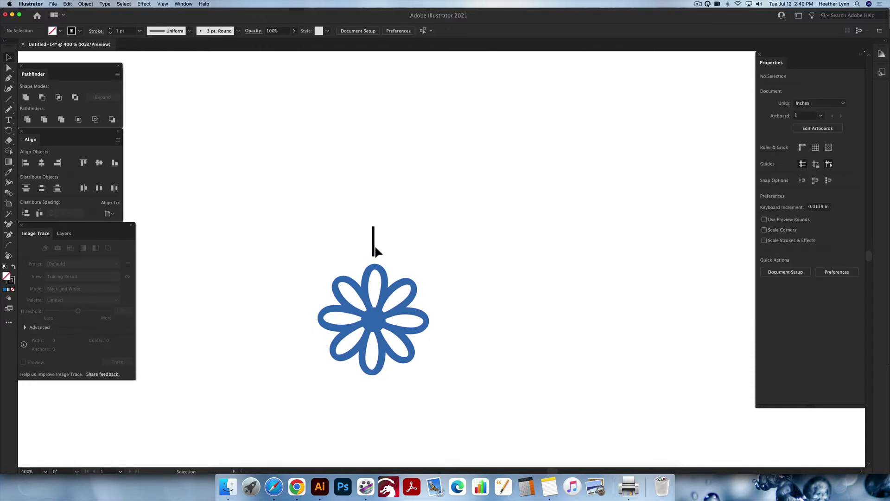
click(374, 247)
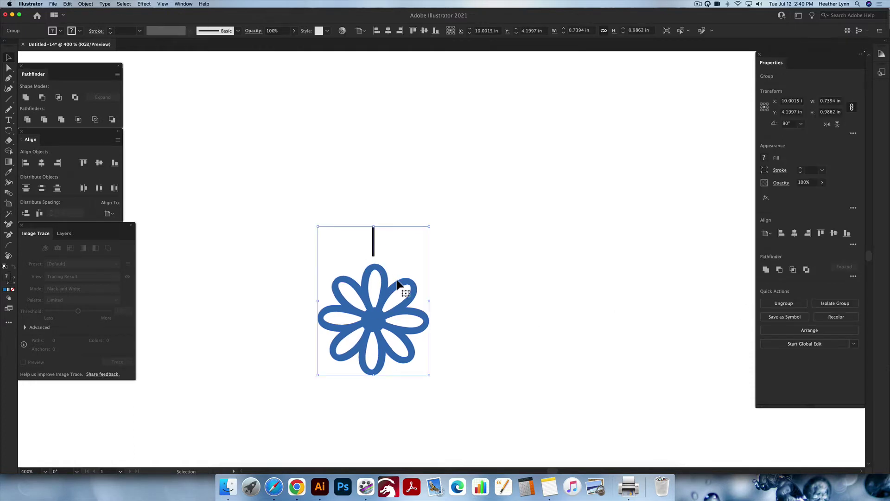
Start a Transform effect on the daisy-and-line group and set the number of copies to 10.
scroll(399, 284, down, 1)
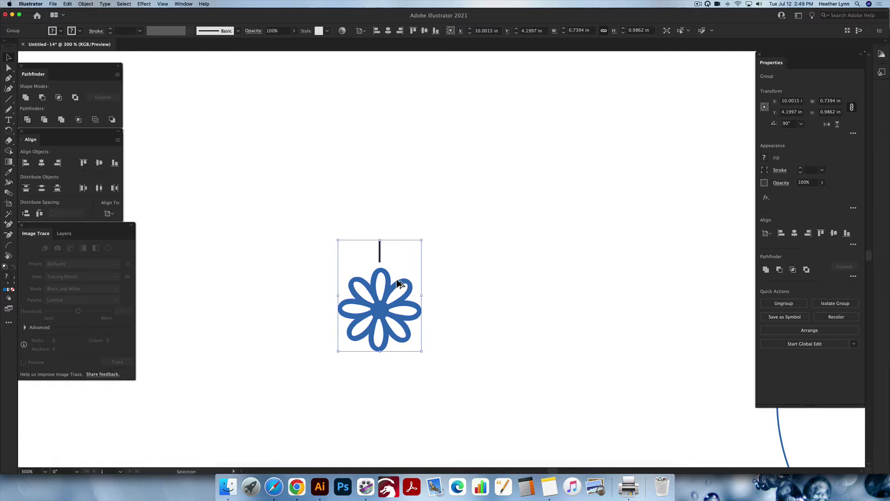
scroll(398, 283, down, 1)
scroll(398, 285, up, 3)
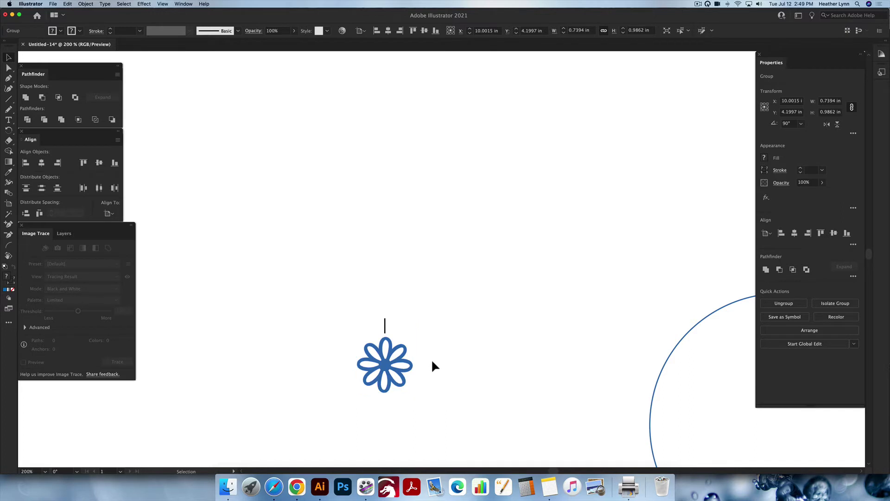
click(431, 358)
scroll(455, 363, left, 1)
click(388, 370)
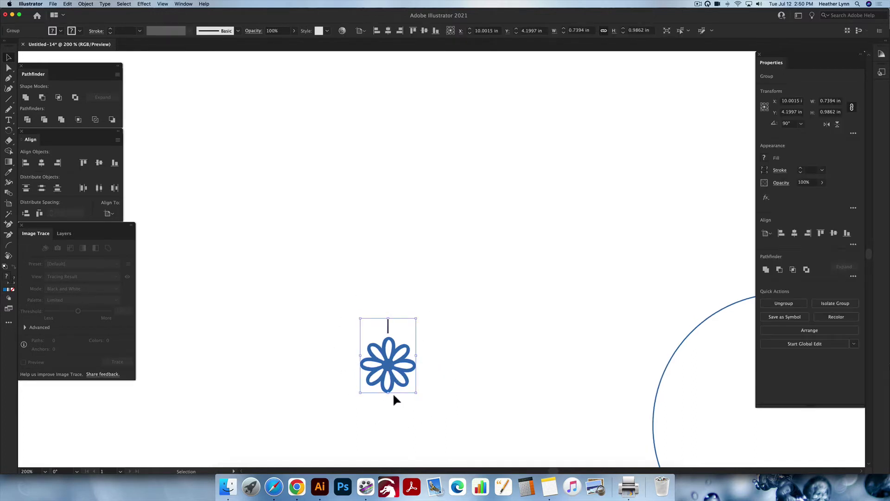
click(149, 5)
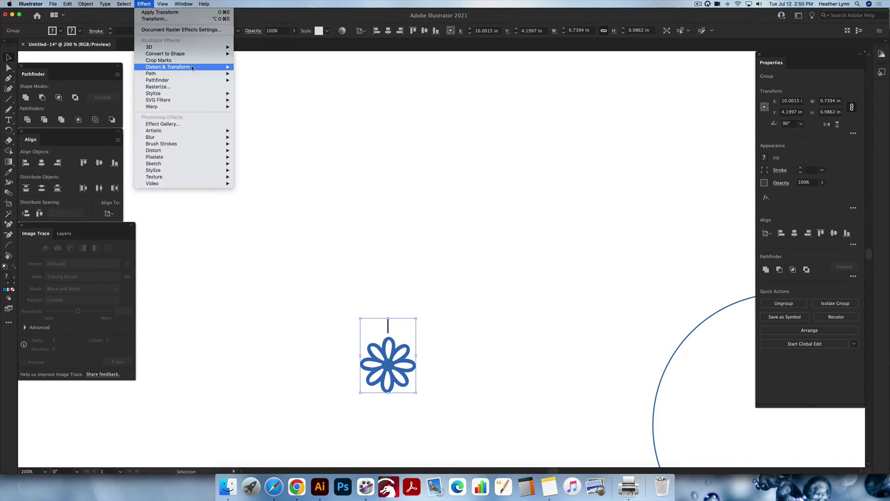
mouse_move(197, 68)
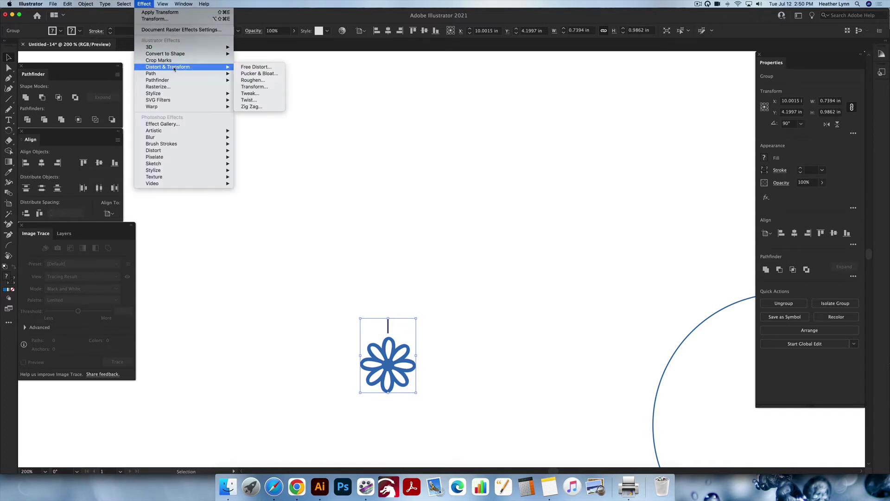
click(268, 88)
drag(652, 81, 494, 152)
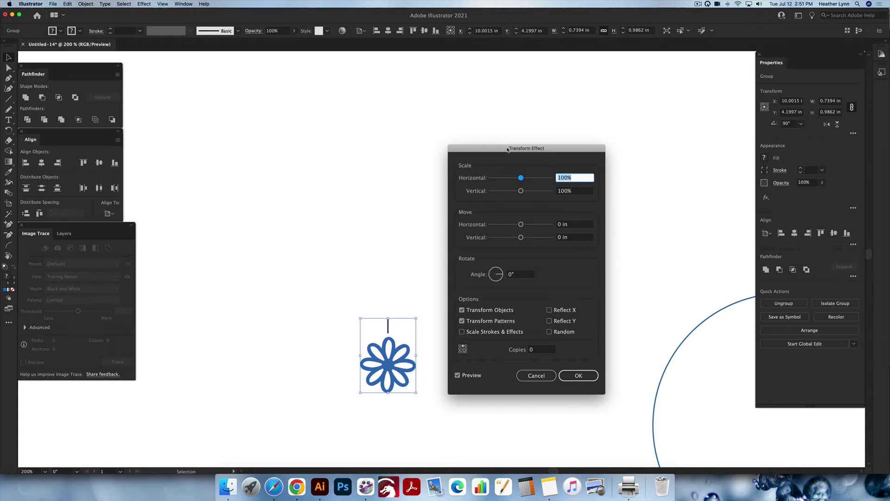
drag(508, 150, 561, 145)
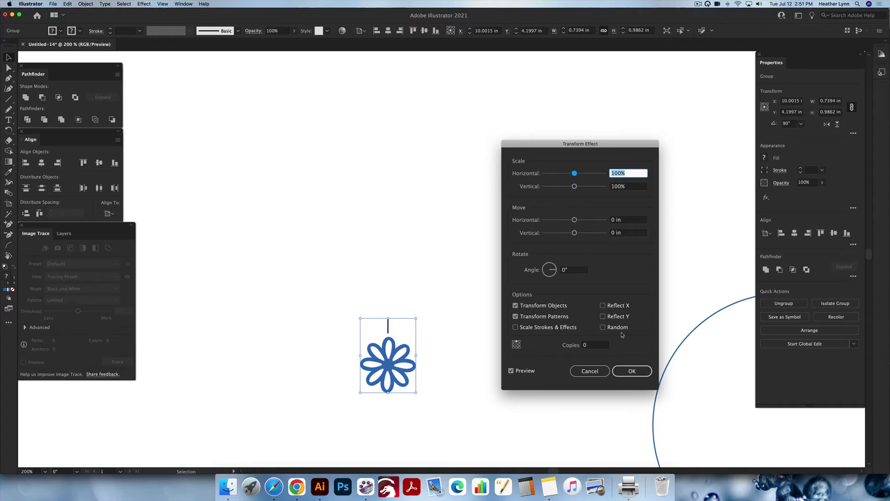
click(596, 346)
text(10)
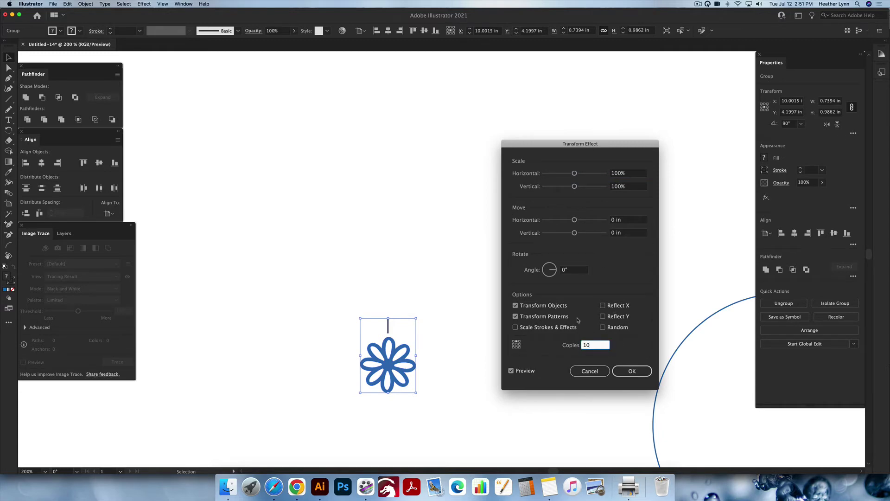
Try out different rotation angles between -12° and 46° for the copies, ending back at 0°.
click(579, 272)
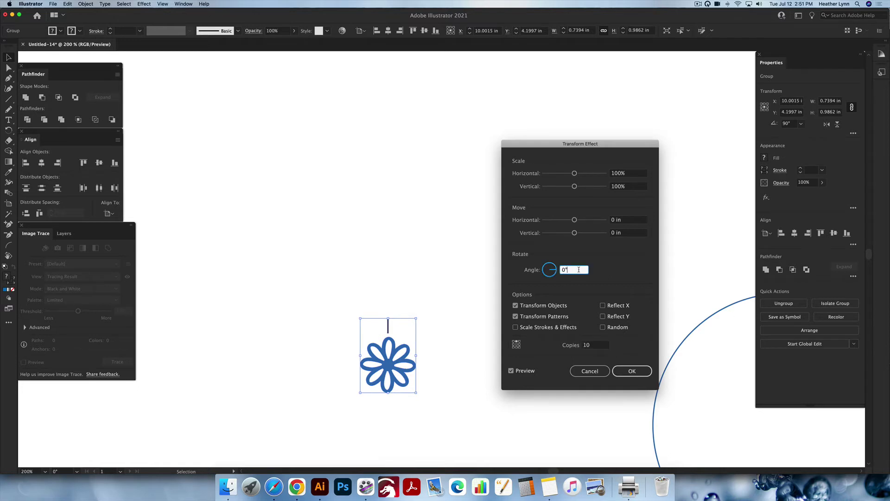
scroll(579, 270, down, 12)
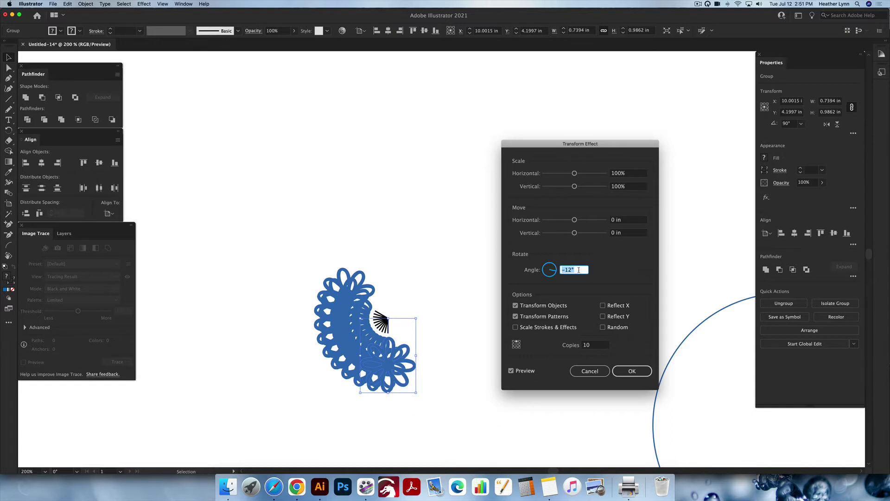
scroll(579, 270, up, 16)
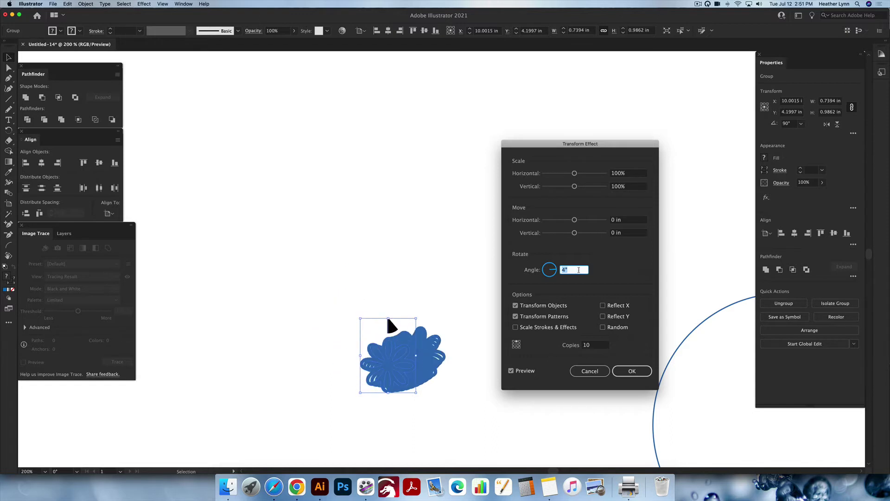
scroll(579, 269, up, 20)
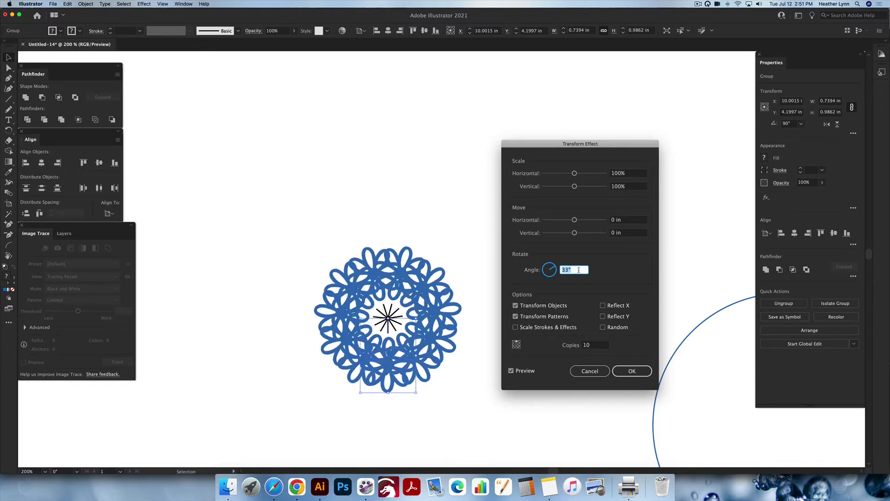
scroll(579, 269, up, 13)
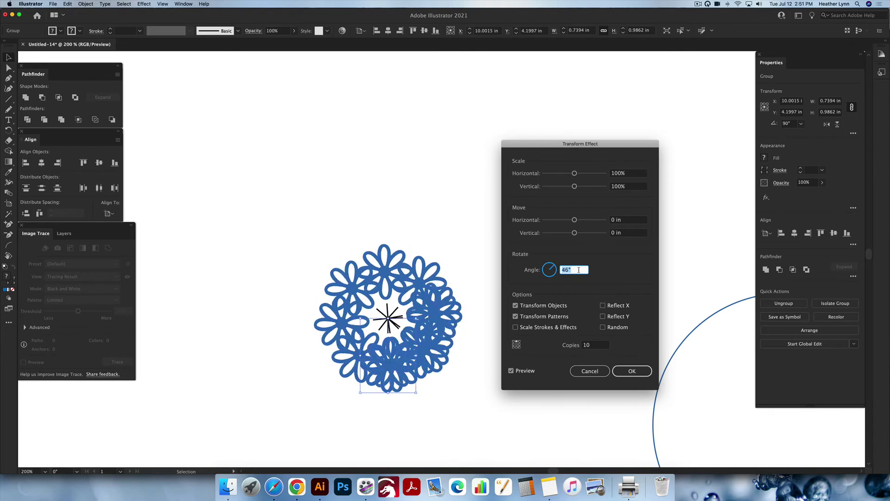
scroll(579, 269, down, 20)
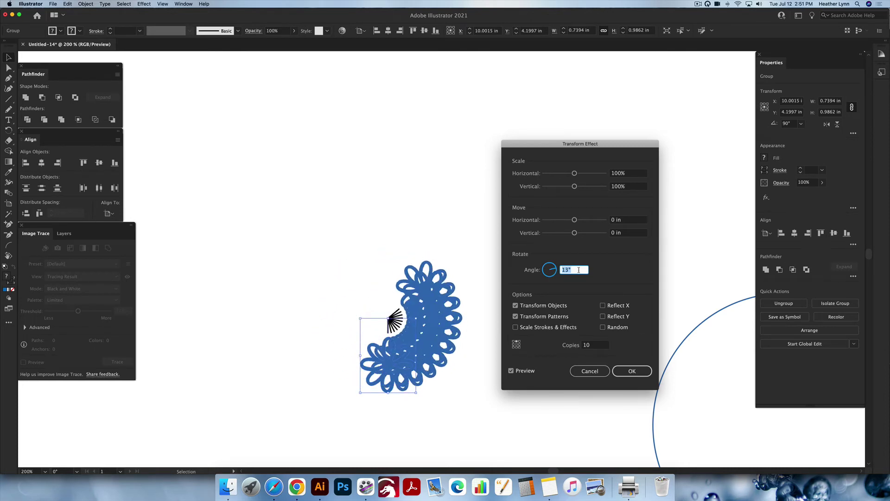
scroll(579, 269, down, 13)
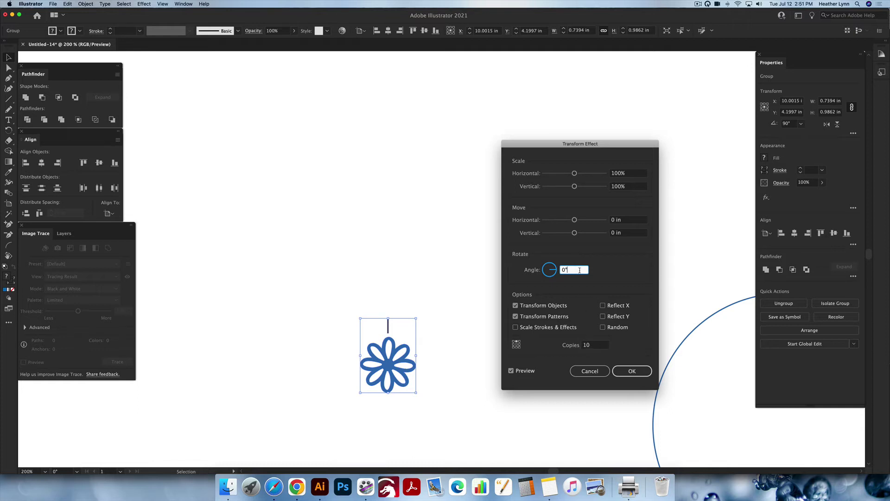
Set the Transform effect's rotation angle to 360/9 and apply the effect.
drag(578, 268, 539, 269)
text(360/9)
key(Tab)
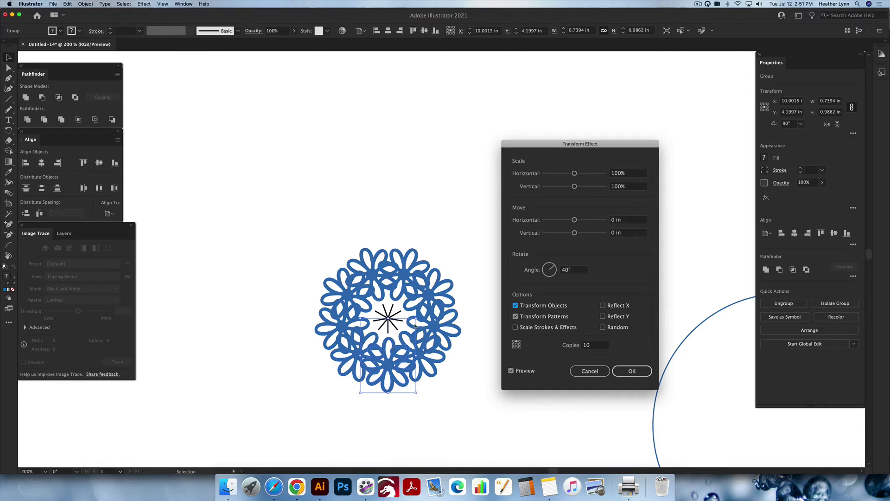
click(631, 372)
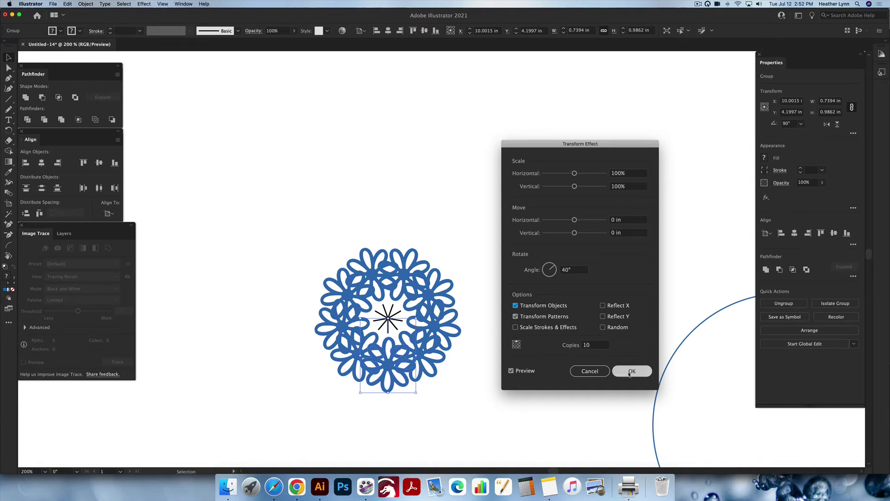
Move the daisy ring about 1.88 in right and 0.46 in down, toward the large circle.
scroll(592, 319, down, 4)
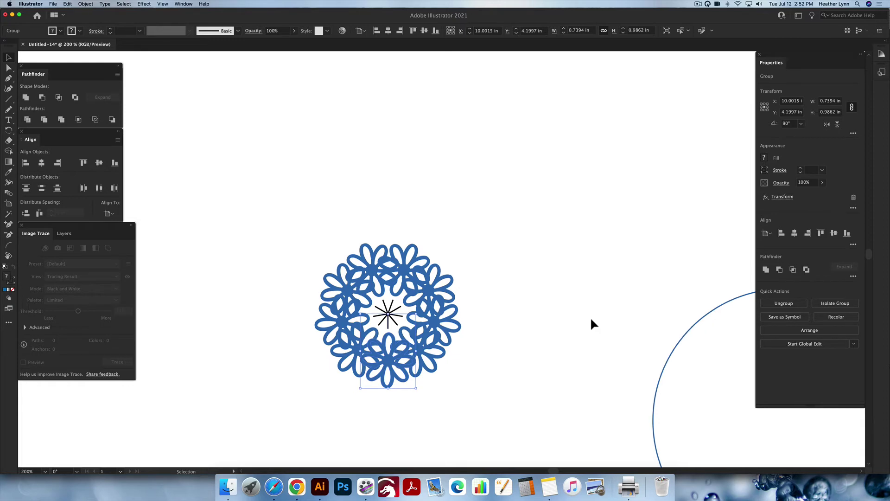
scroll(591, 316, right, 5)
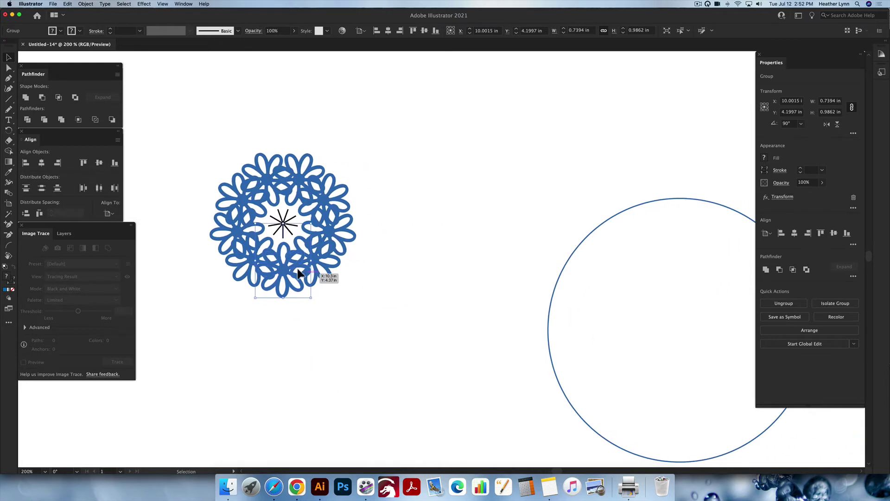
drag(288, 276, 428, 306)
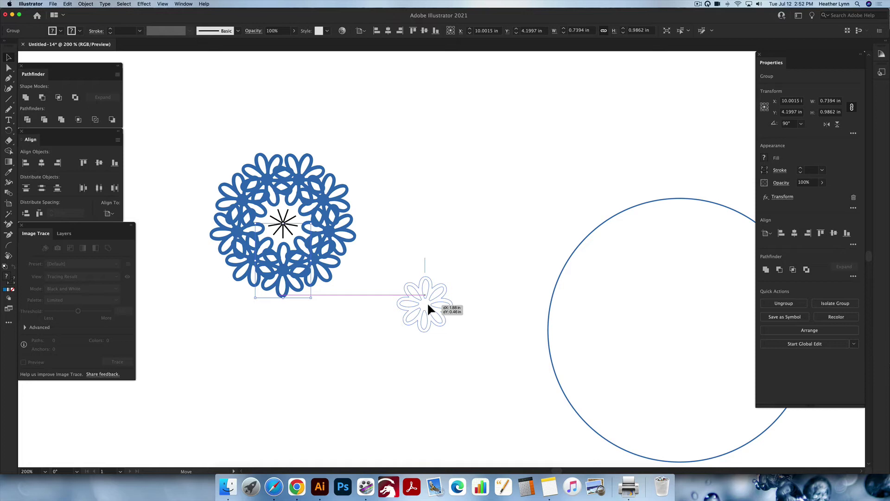
drag(428, 305, 428, 306)
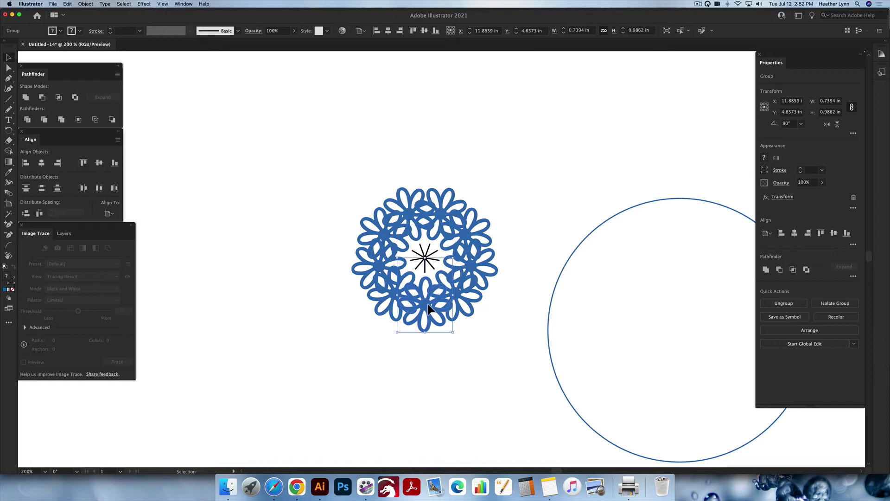
Examine the daisy ring in outline mode and return to the normal preview.
key(super+y)
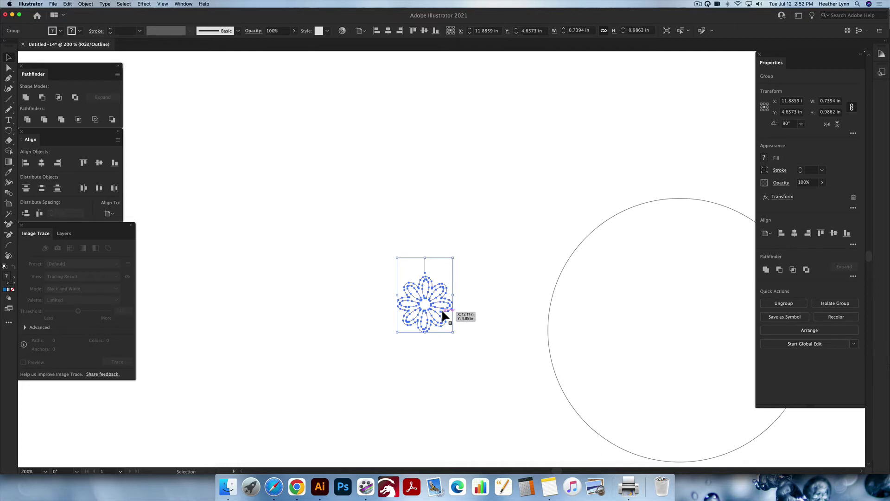
key(super+y)
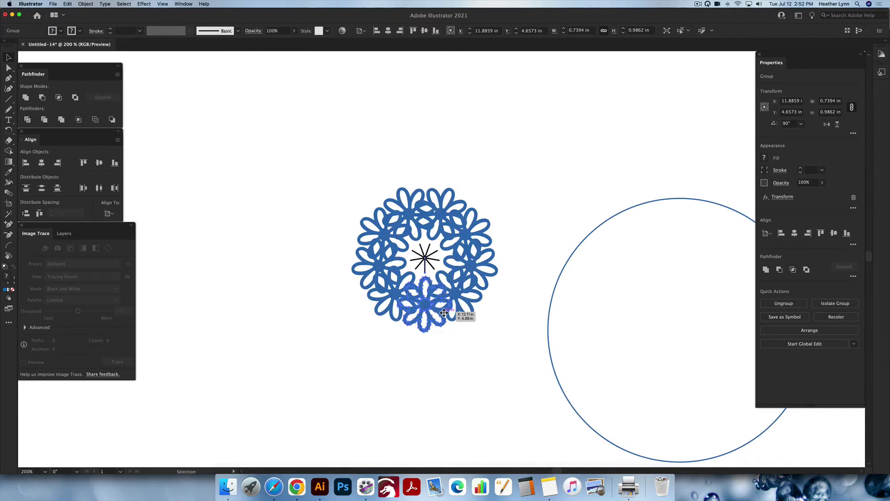
key(super+y)
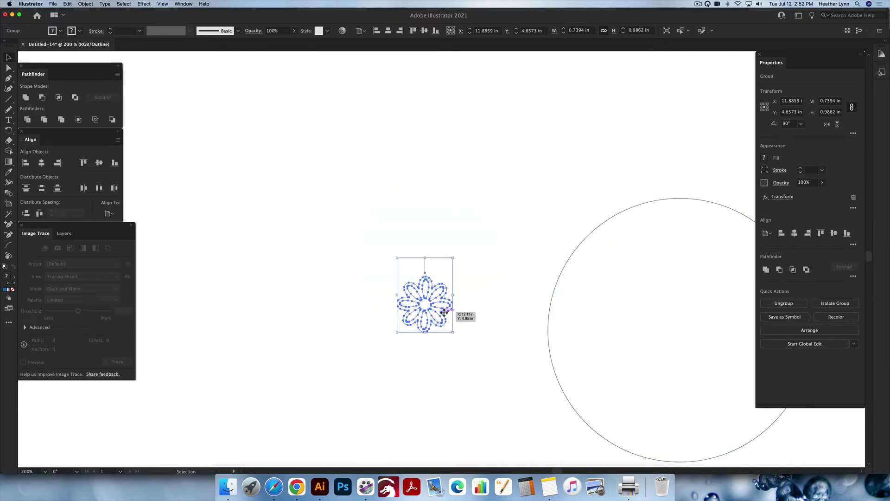
key(super+y)
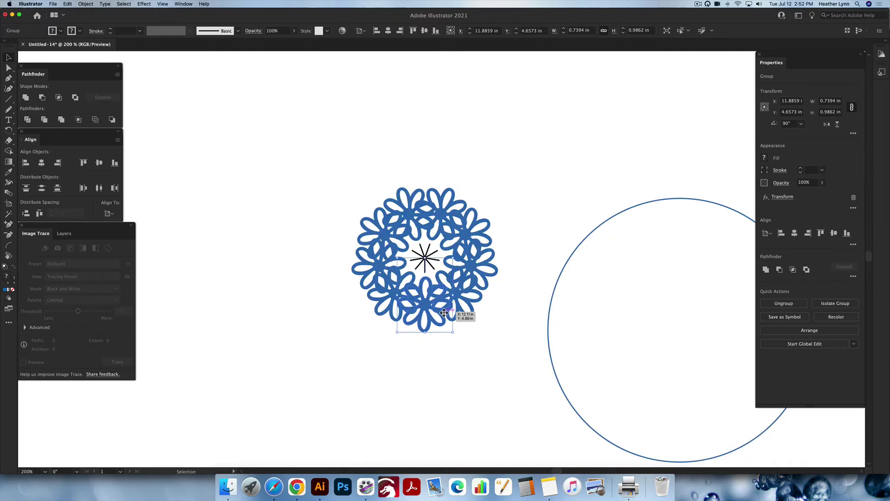
Move the daisy ring onto the large 3.5 in circle so its centre lines sit at the circle's centre.
click(490, 328)
scroll(490, 327, right, 4)
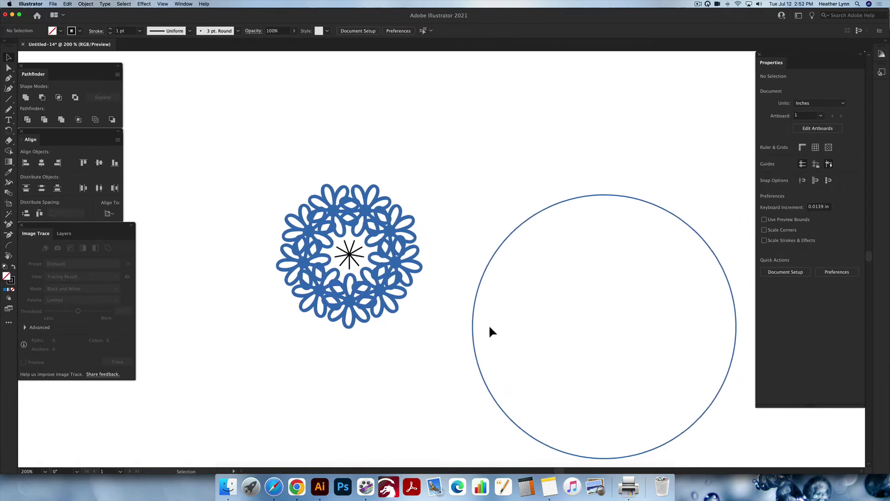
scroll(490, 327, down, 3)
scroll(490, 327, right, 2)
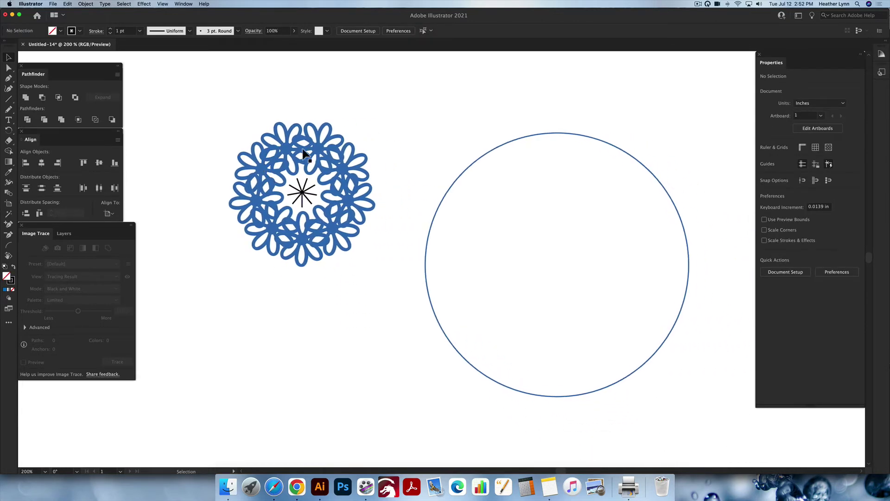
click(309, 203)
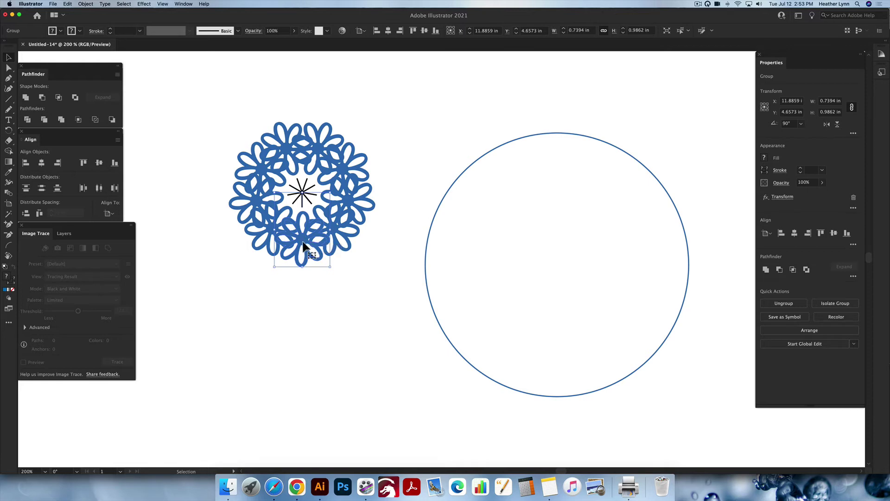
drag(307, 250, 360, 308)
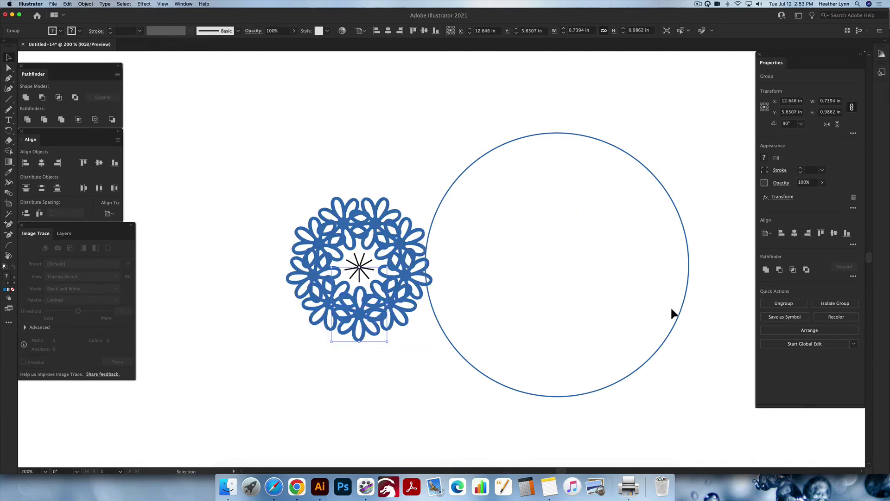
click(686, 300)
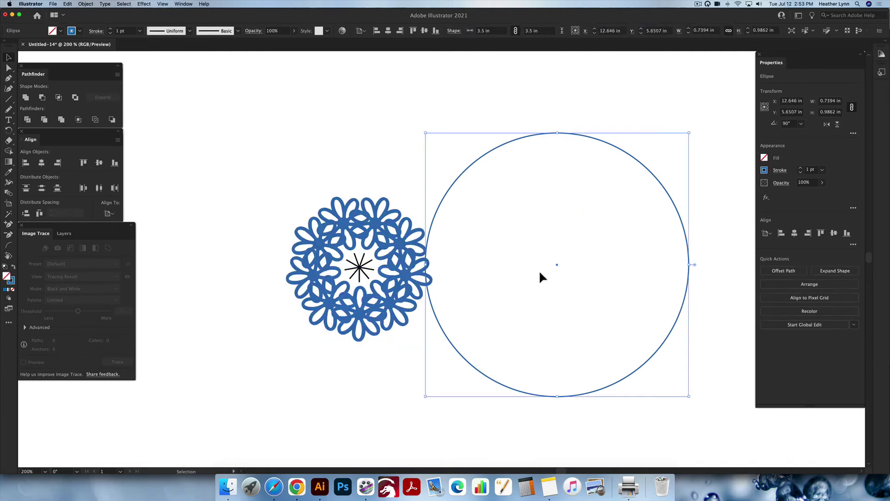
click(395, 352)
drag(394, 320, 588, 302)
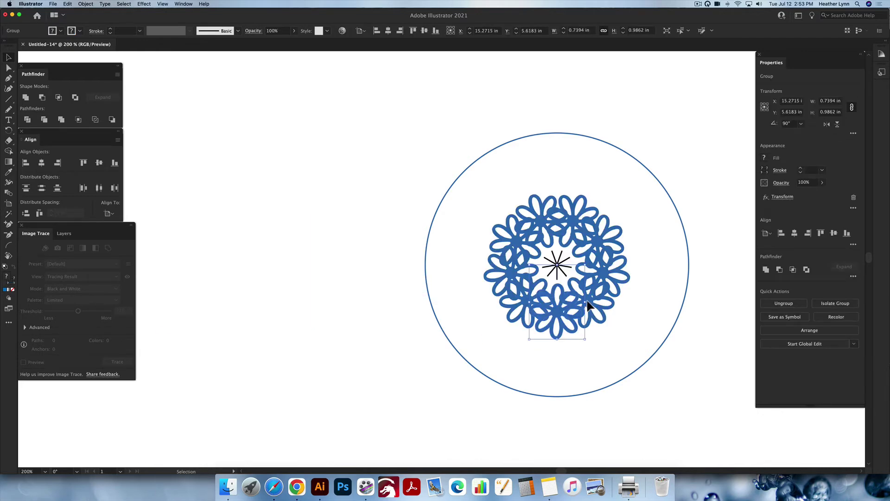
scroll(585, 302, right, 2)
scroll(584, 300, right, 4)
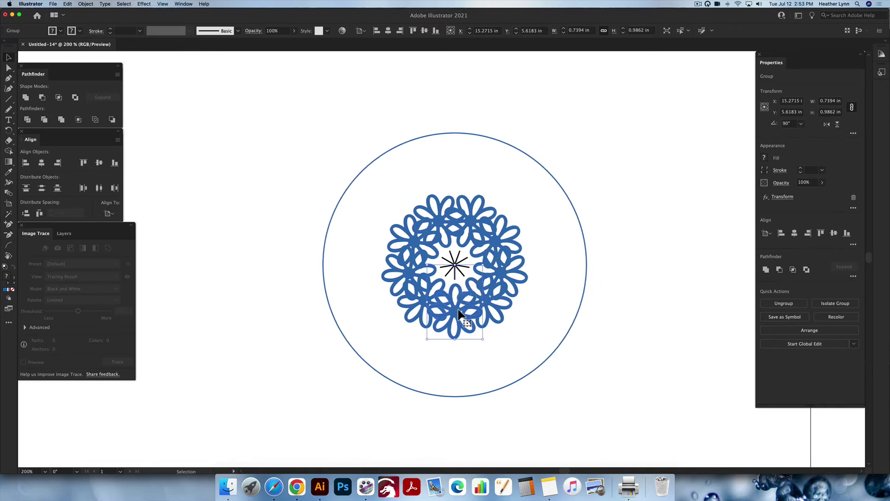
Isolate the ring's group and move the original daisy straight down about 1.13 in onto the circle's lower edge.
click(613, 291)
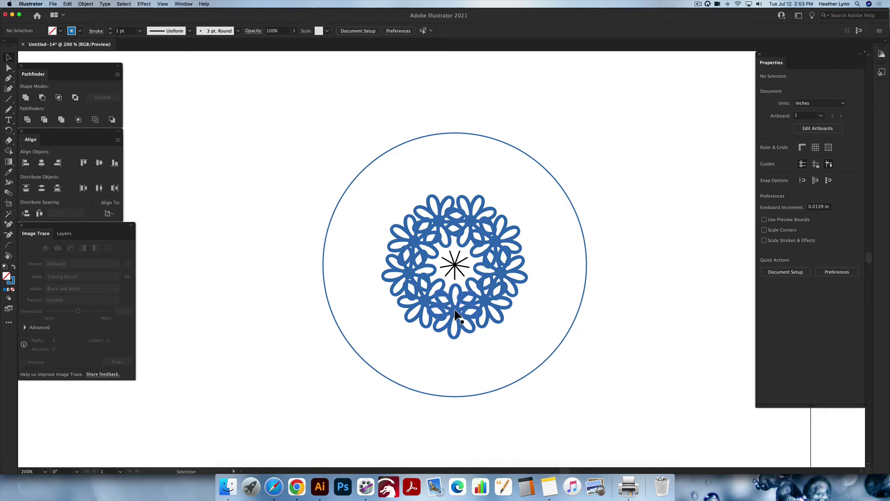
scroll(456, 315, right, 1)
click(456, 316)
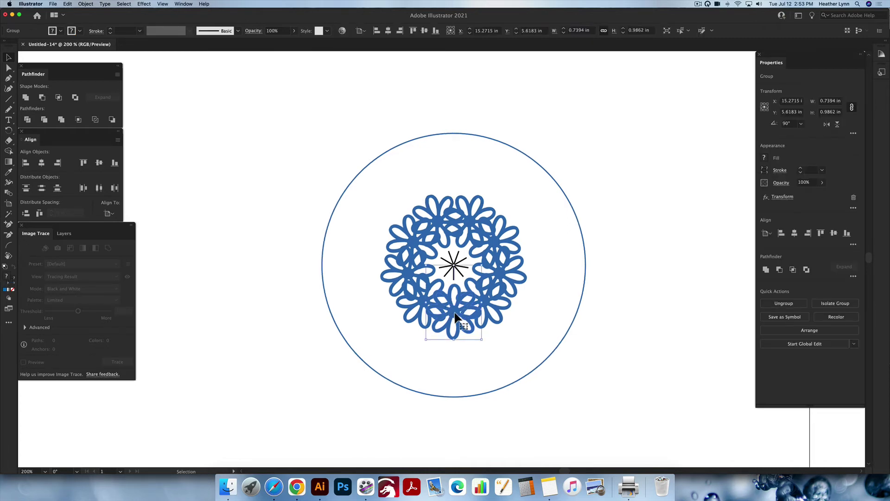
double_click(456, 315)
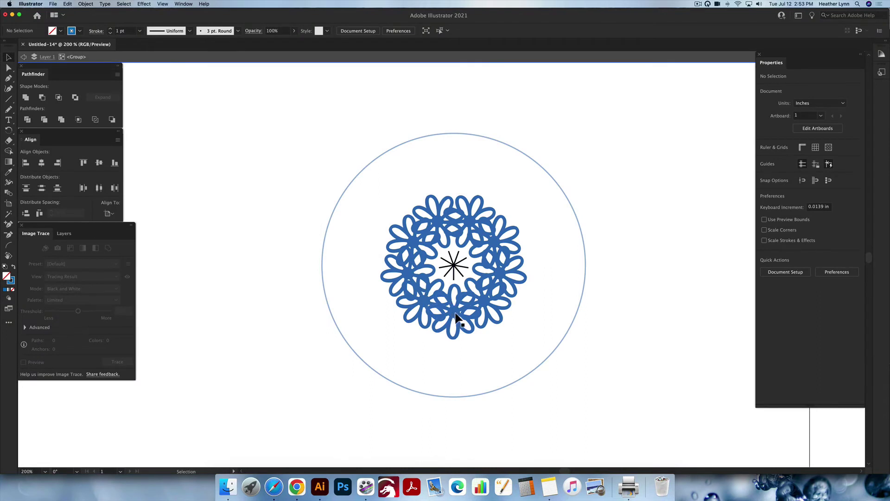
click(457, 319)
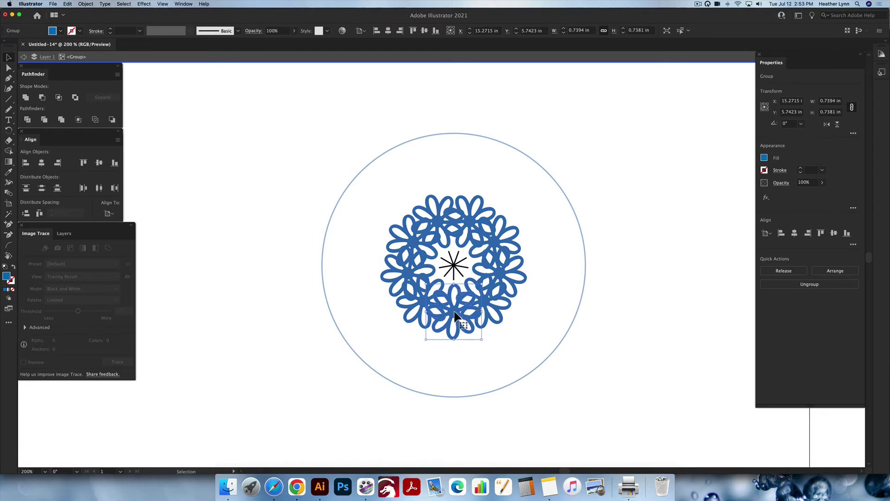
drag(457, 319, 455, 388)
scroll(454, 334, down, 1)
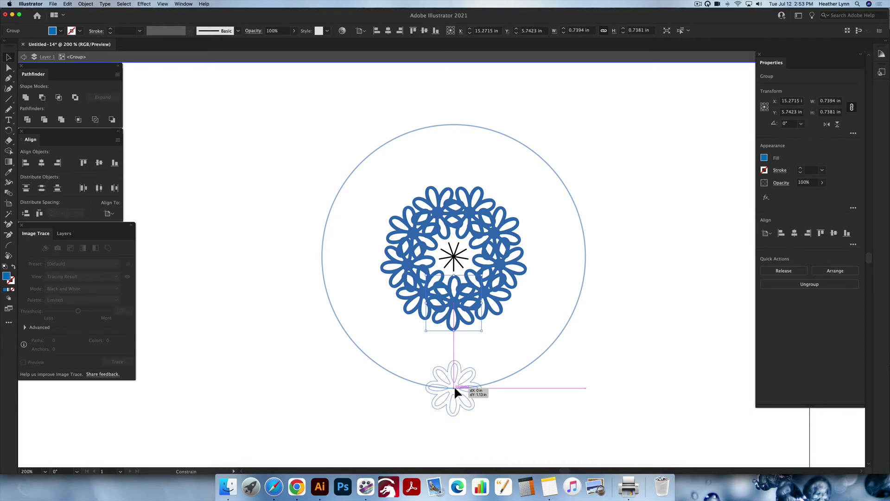
drag(455, 388, 455, 389)
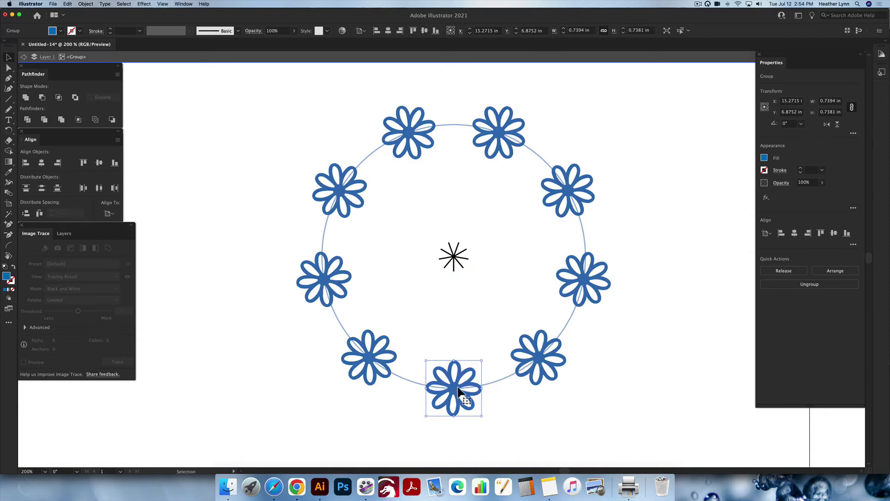
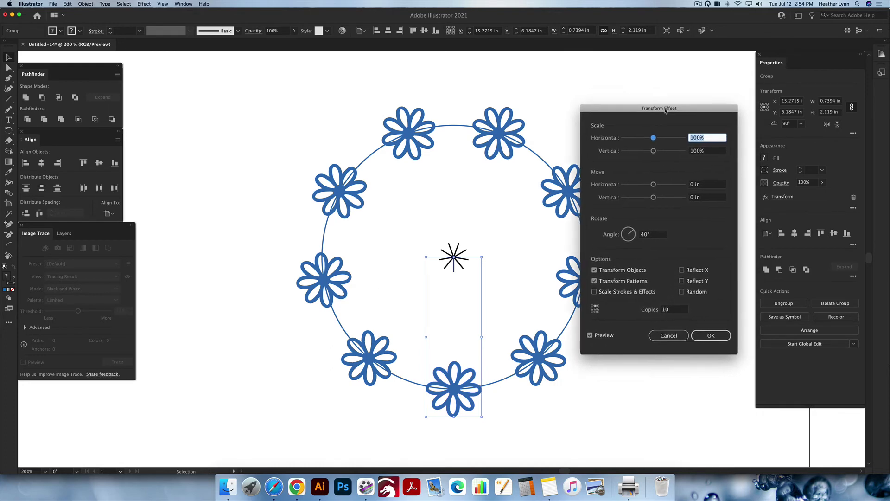
Try the Transform effect with 12 copies and a rotation angle of 360/11.
click(675, 311)
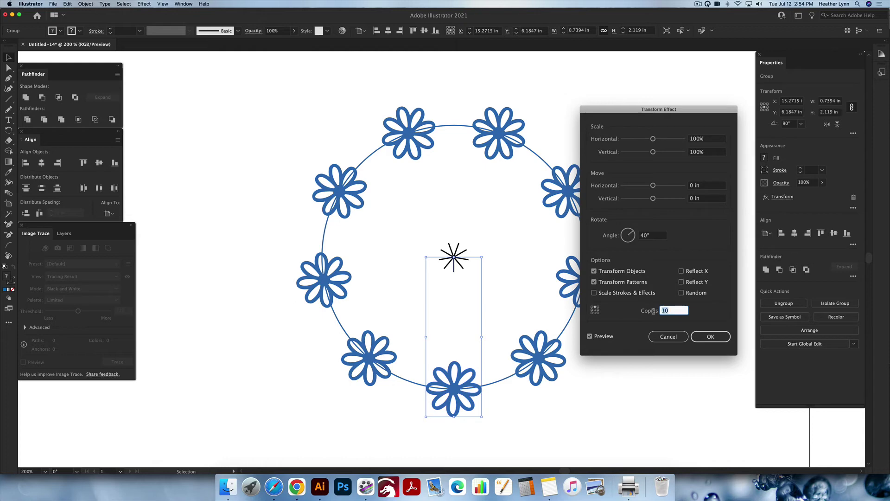
text(12)
click(662, 236)
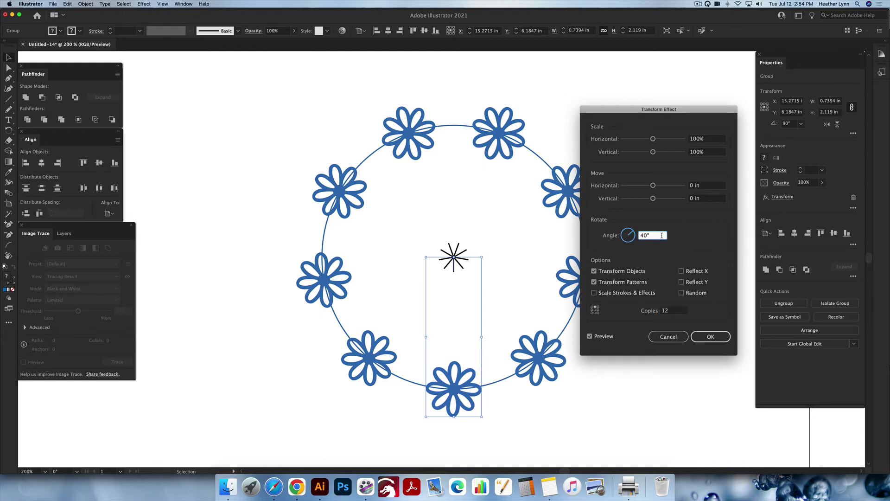
double_click(662, 235)
text(360/11)
key(Tab)
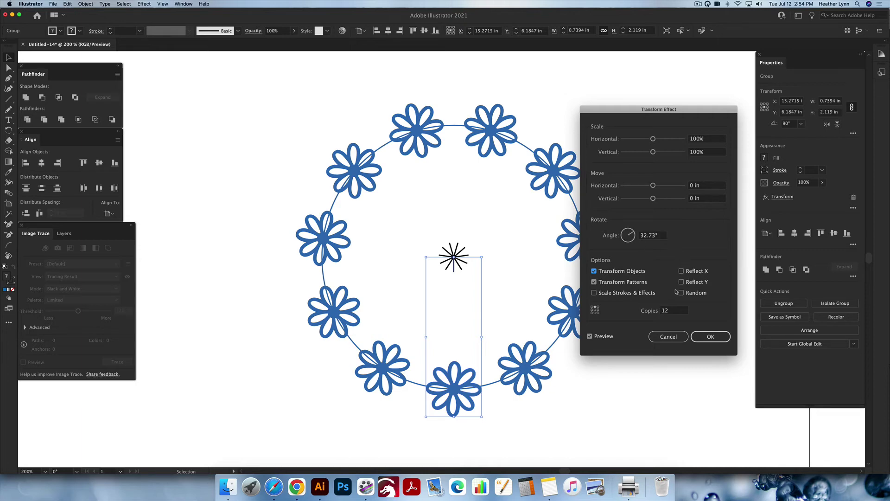
Try the Transform effect with 13 copies and a rotation angle of 360/12.
double_click(663, 311)
text(13)
double_click(662, 236)
text(360/12)
key(Tab)
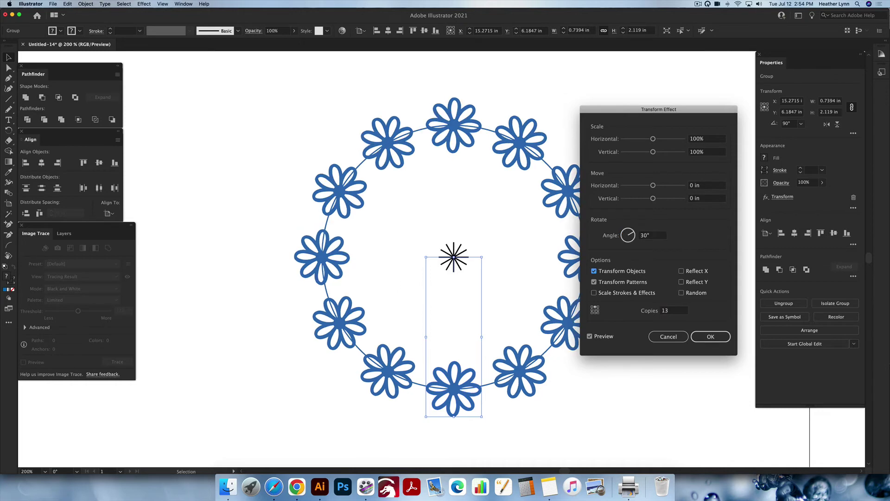
Set the Transform effect to 14 copies with a rotation angle of 360/13 and apply it.
double_click(691, 310)
text(14)
click(638, 236)
text(360/13)
key(Tab)
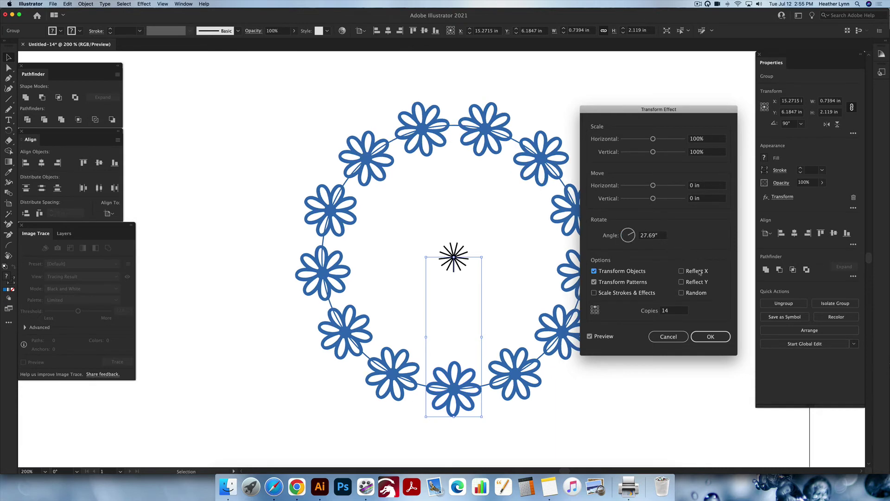
click(711, 336)
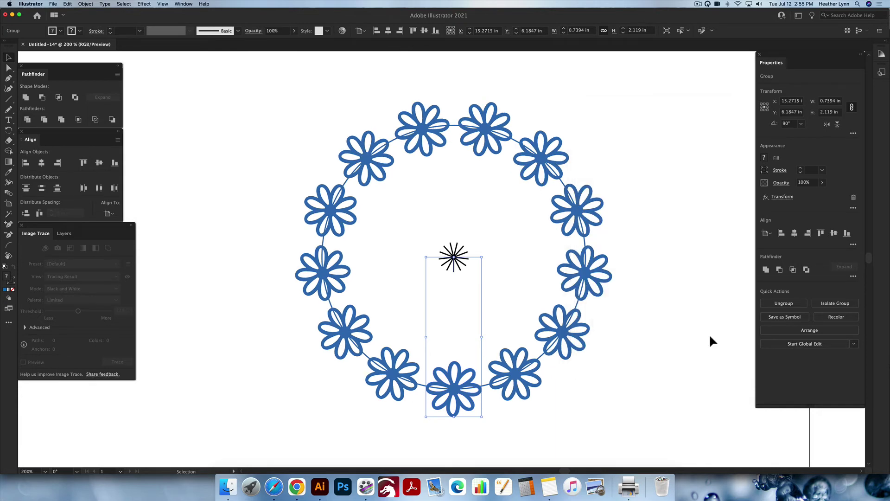
Delete the 3.5 in guide circle that runs through the daisies.
click(680, 281)
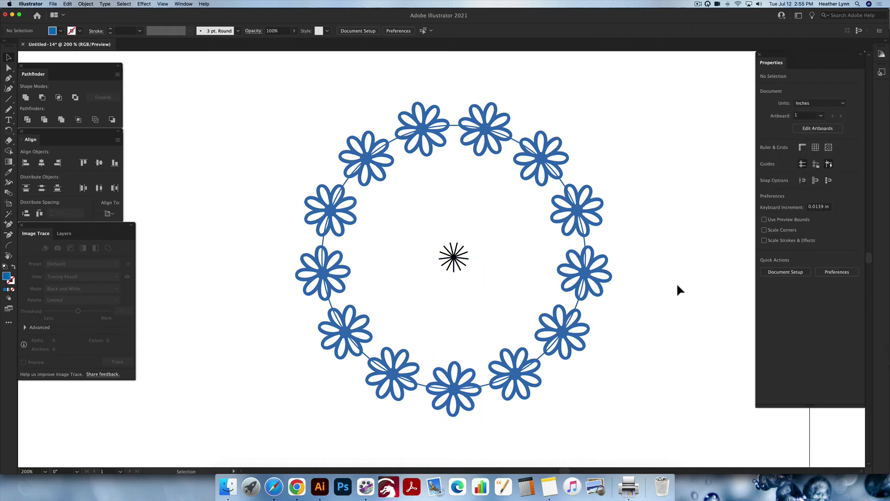
click(566, 187)
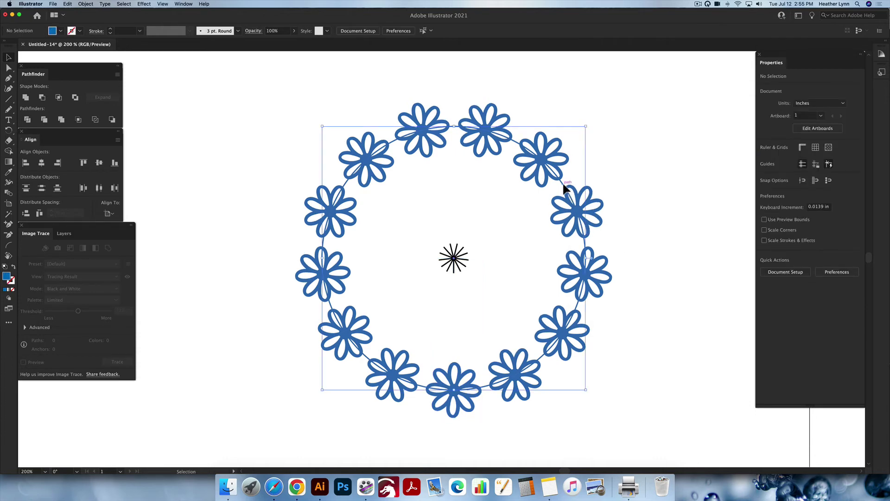
key(Delete)
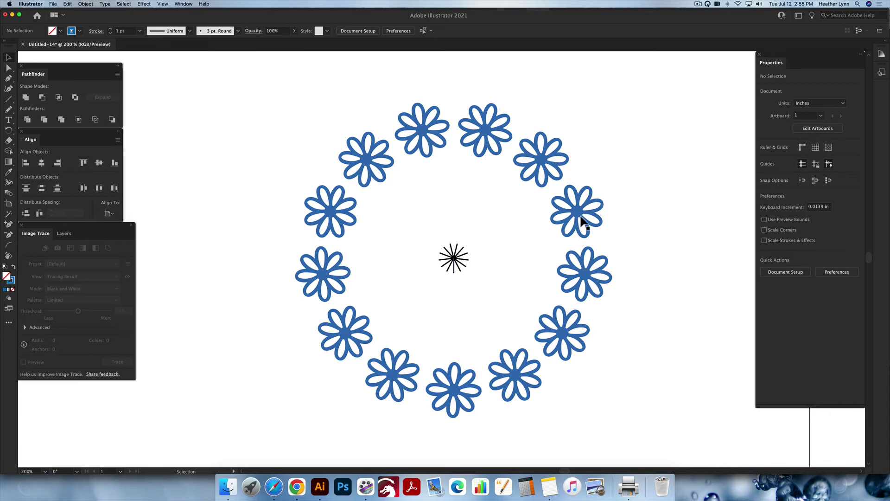
Expand the appearance of the daisy ring group and check its paths in outline mode.
click(463, 391)
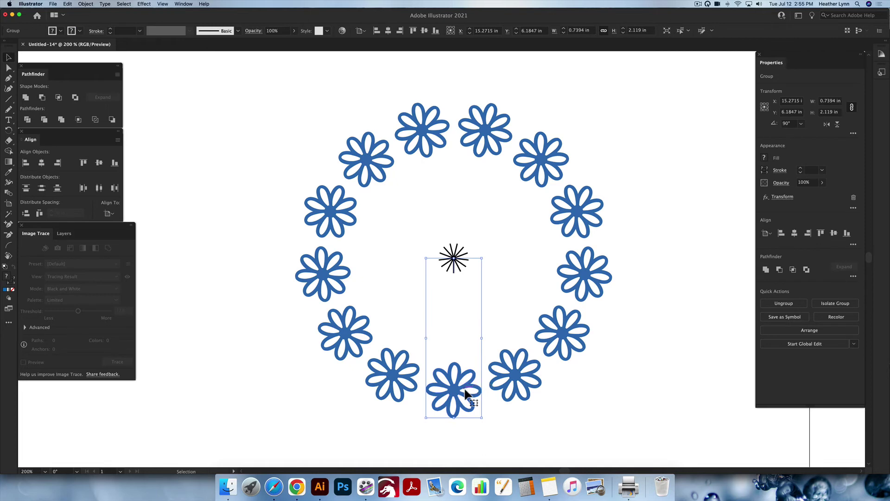
click(85, 4)
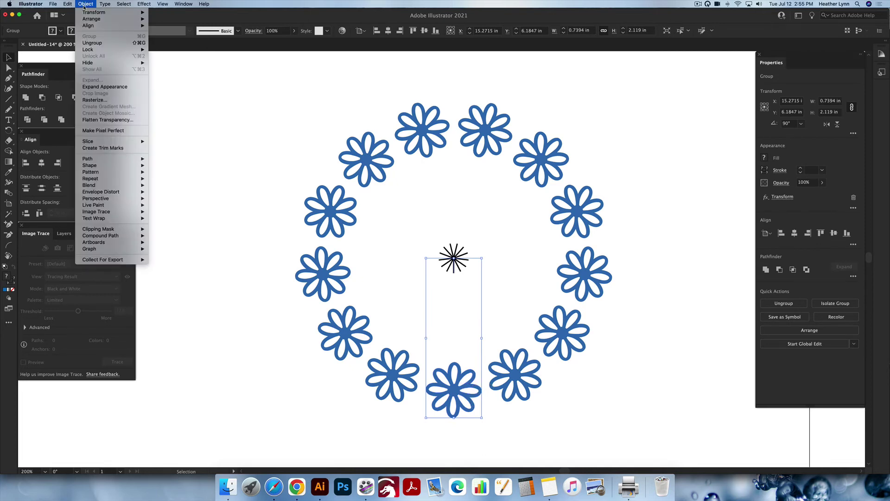
click(123, 87)
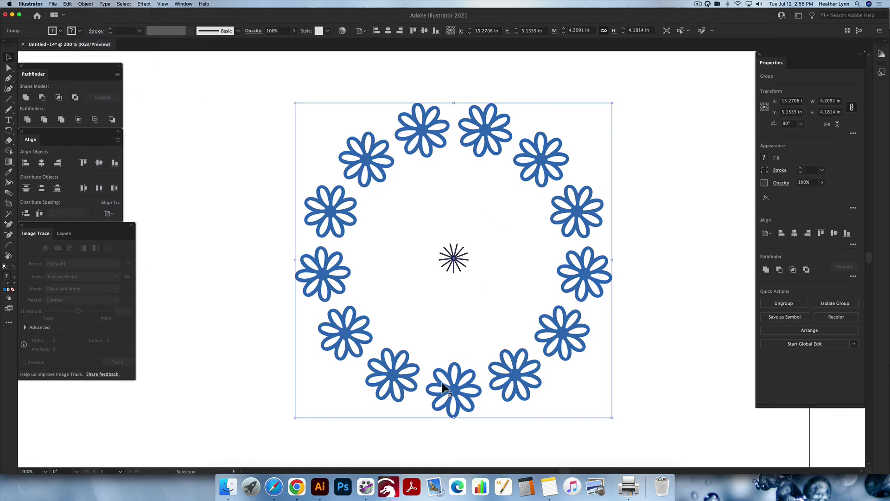
key(super+y)
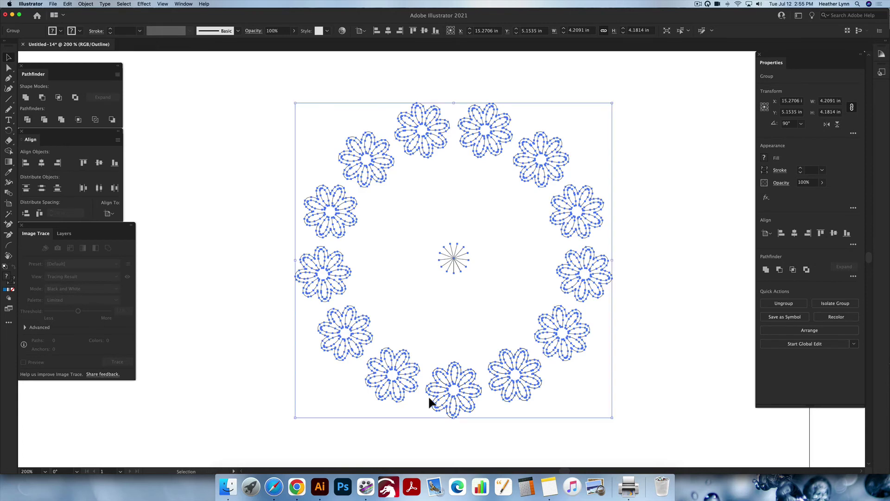
key(super+y)
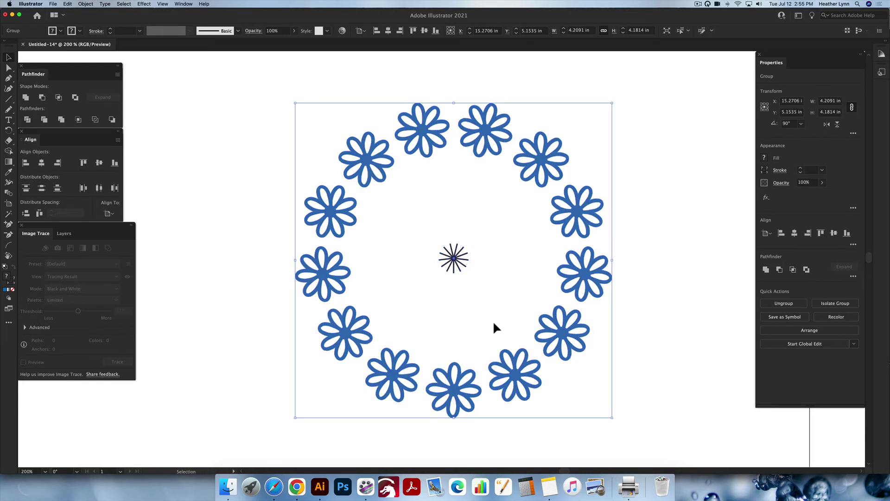
Ungroup the expanded daisy ring and delete the short lines at its centre.
key(super)
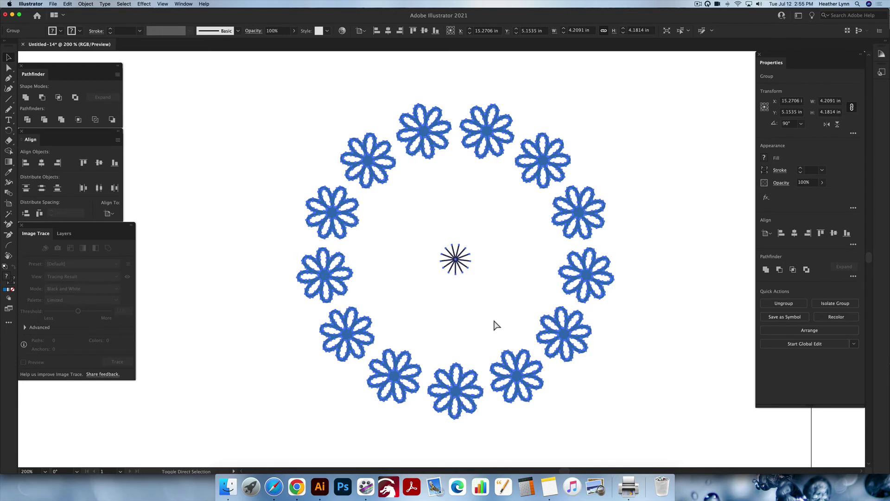
click(493, 318)
key(super+a)
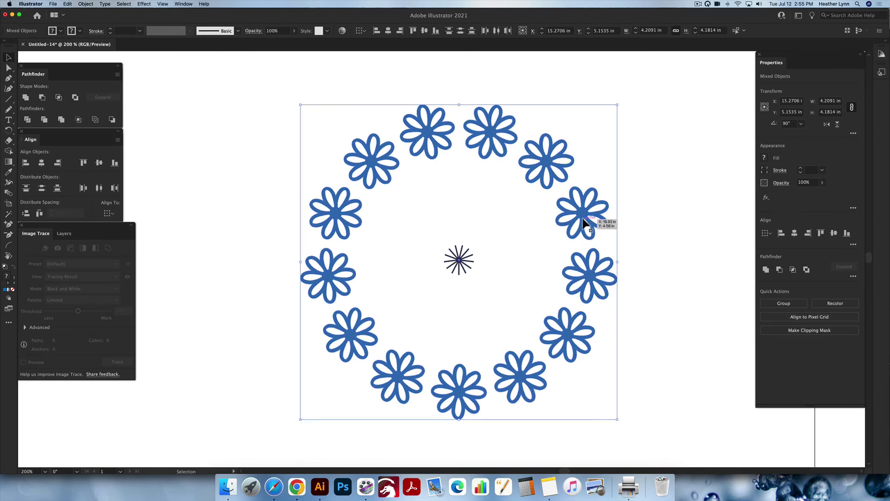
click(647, 251)
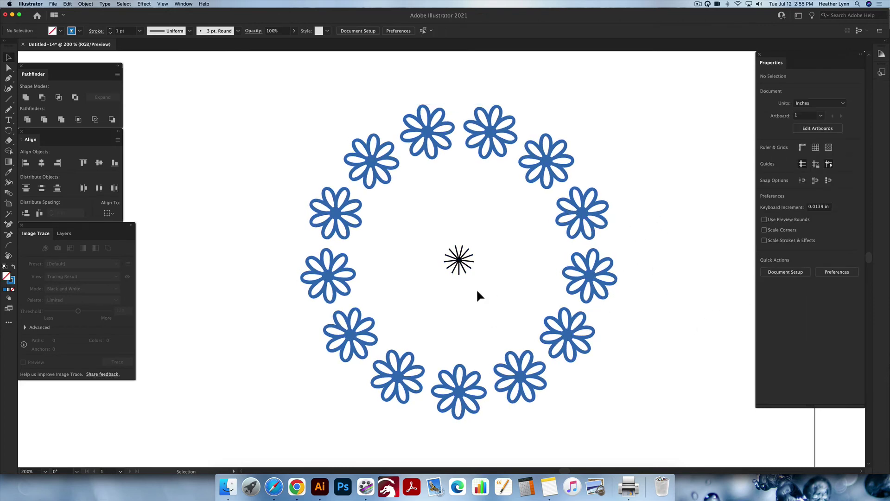
drag(507, 295, 376, 221)
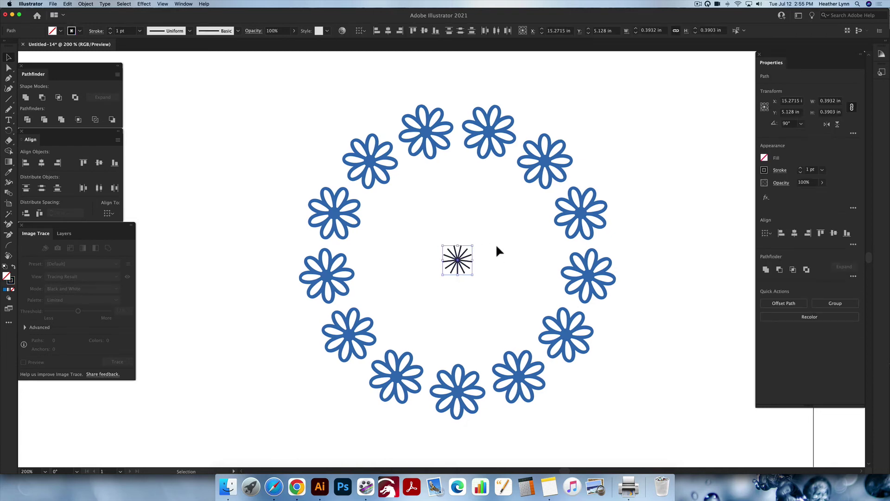
key(Delete)
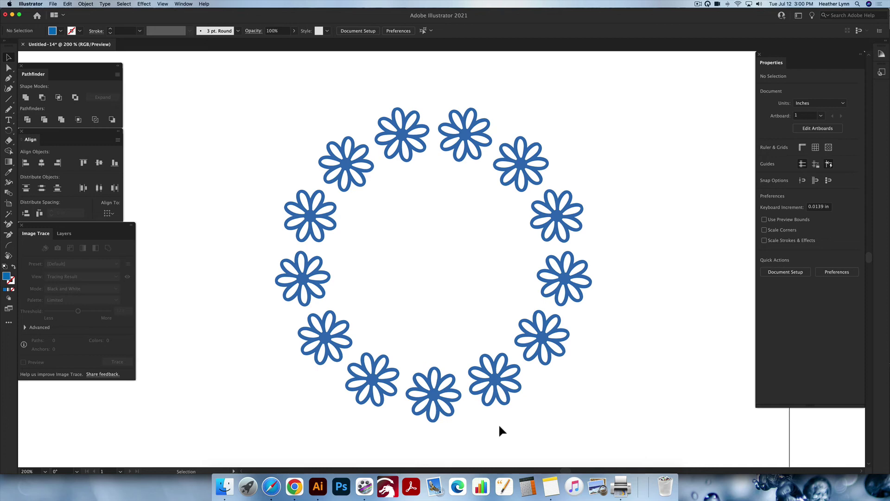
Bring back the deleted centre lines and restore their grouping with the ring of daisies.
key(super+v)
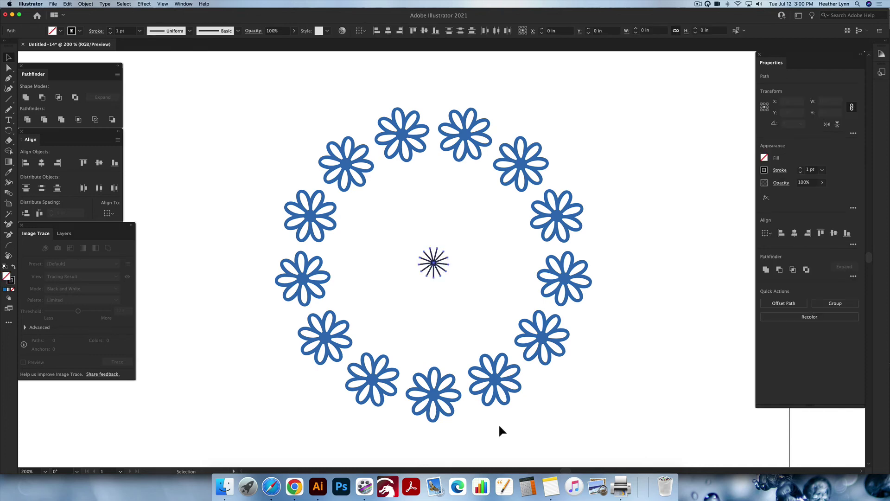
key(super+a)
key(super+g)
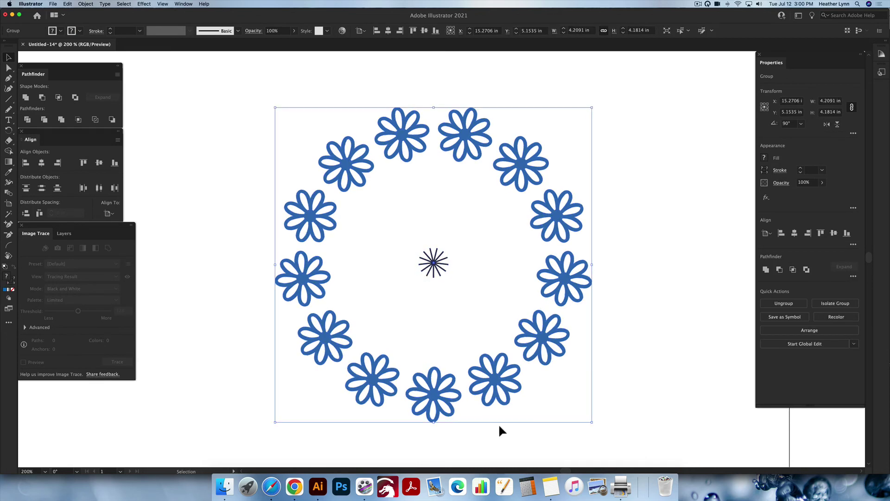
Undo the expansion of the daisy ring to return to the group with the live Transform effect.
key(a)
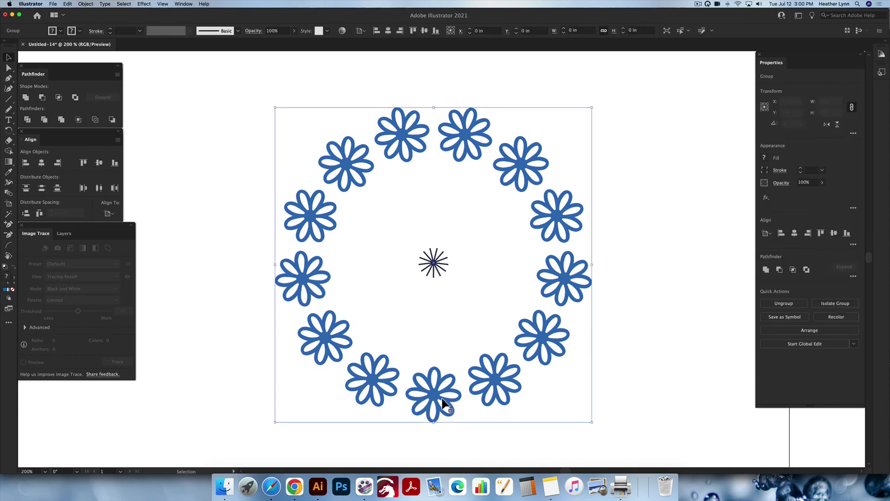
key(v)
click(582, 392)
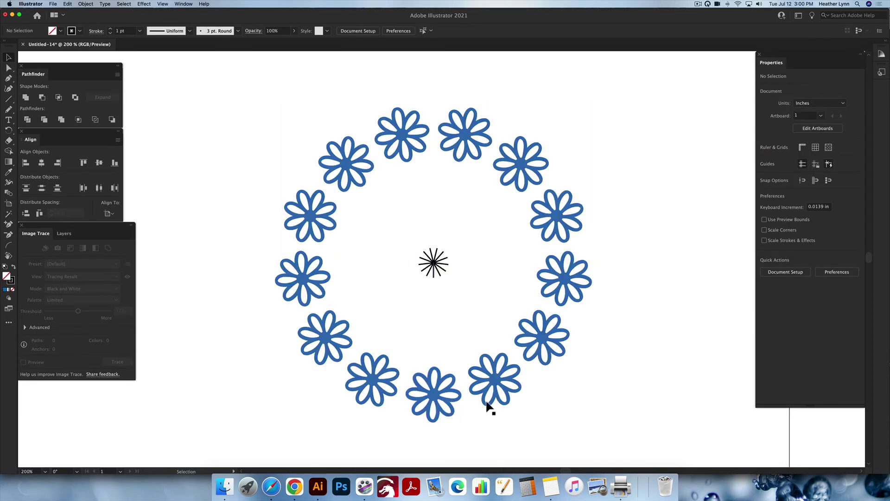
click(443, 396)
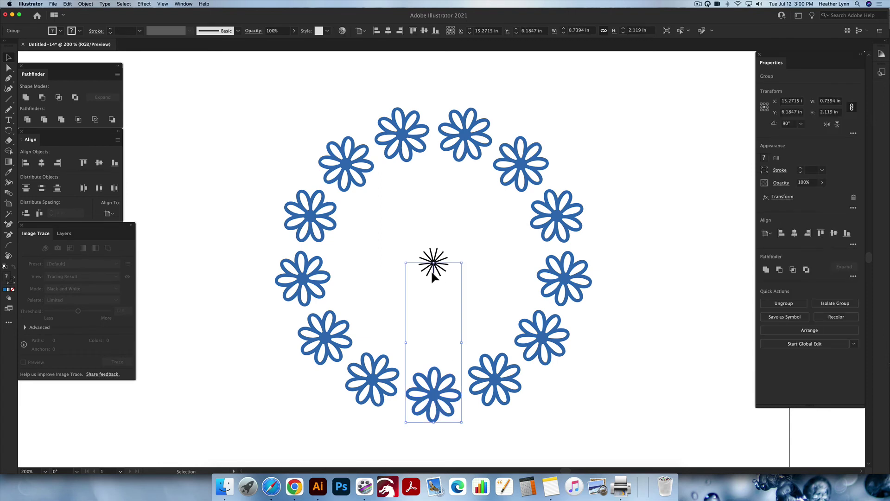
click(606, 406)
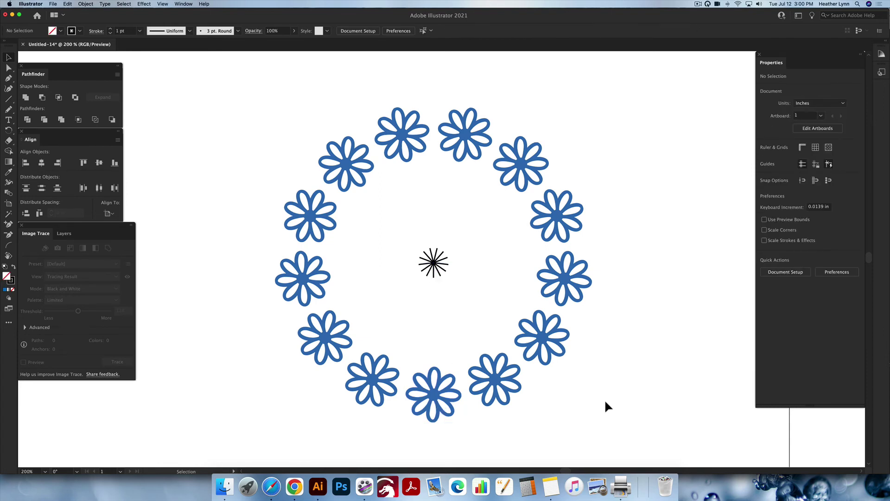
Isolate the source daisy group and duplicate its large daisy straight up toward the ring's centre.
double_click(436, 400)
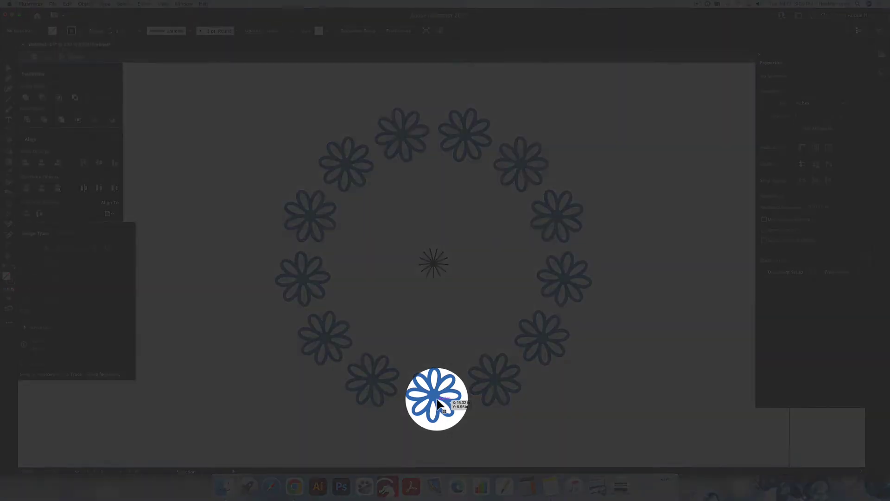
scroll(440, 404, up, 2)
scroll(440, 403, up, 1)
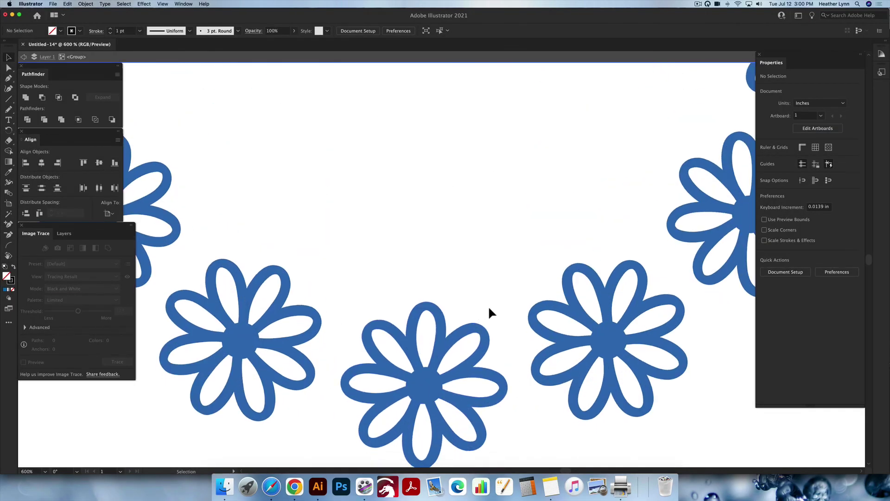
click(427, 391)
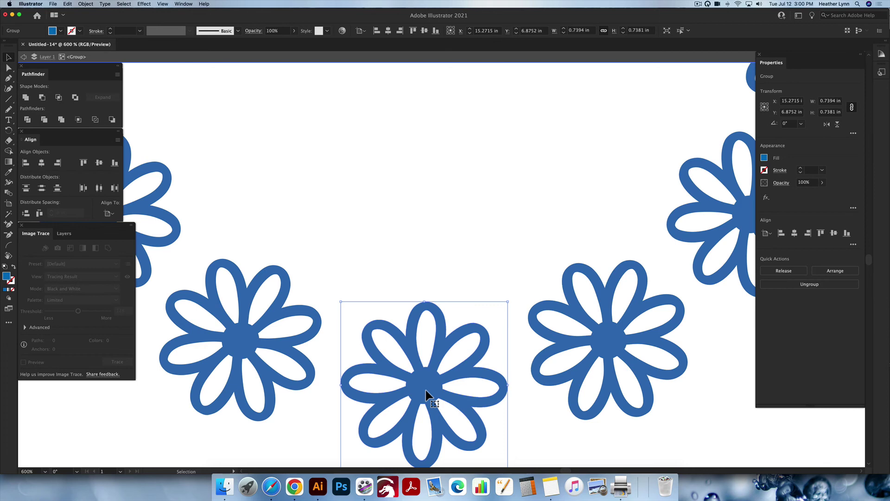
drag(427, 394, 422, 211)
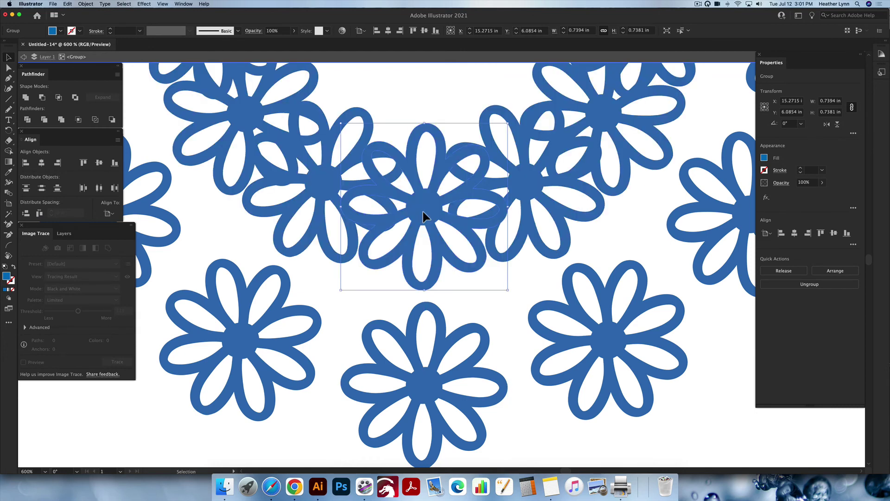
Scale the duplicated daisy down to about 0.26 in wide and place it just above the large bottom daisy.
key(super+minus)
key(super+minus)
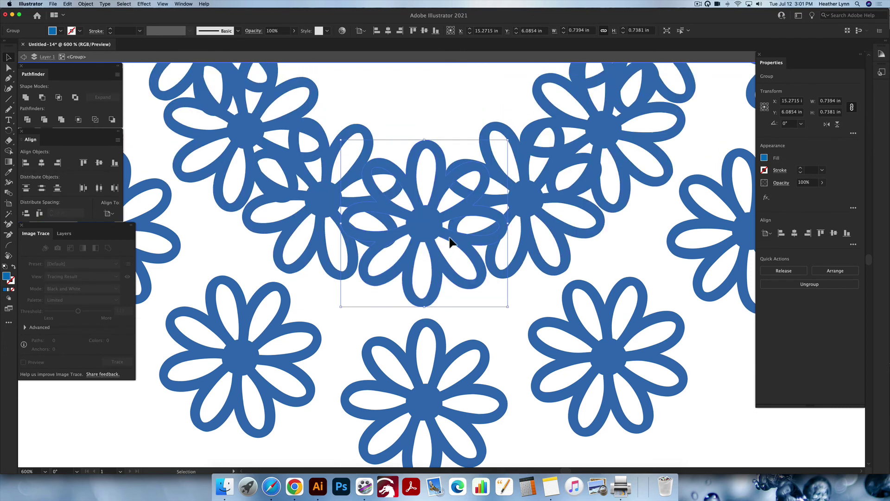
scroll(449, 235, up, 5)
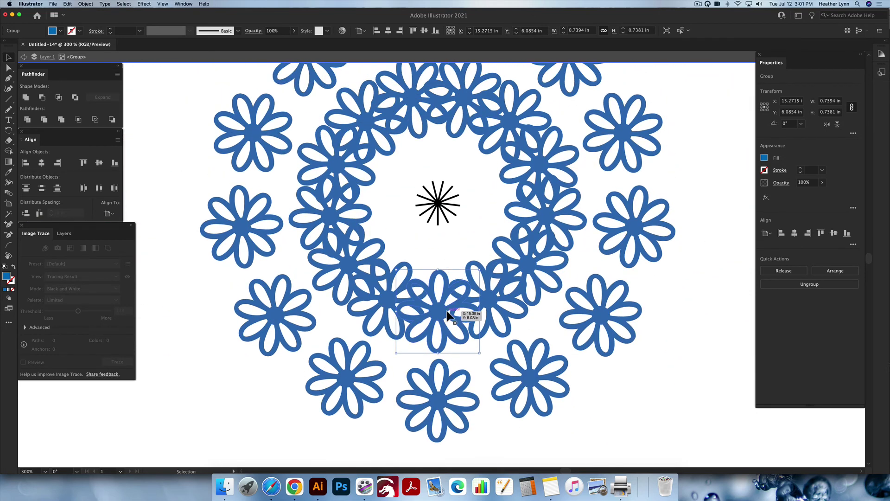
key(super+plus)
key(super+plus)
key(super+plus)
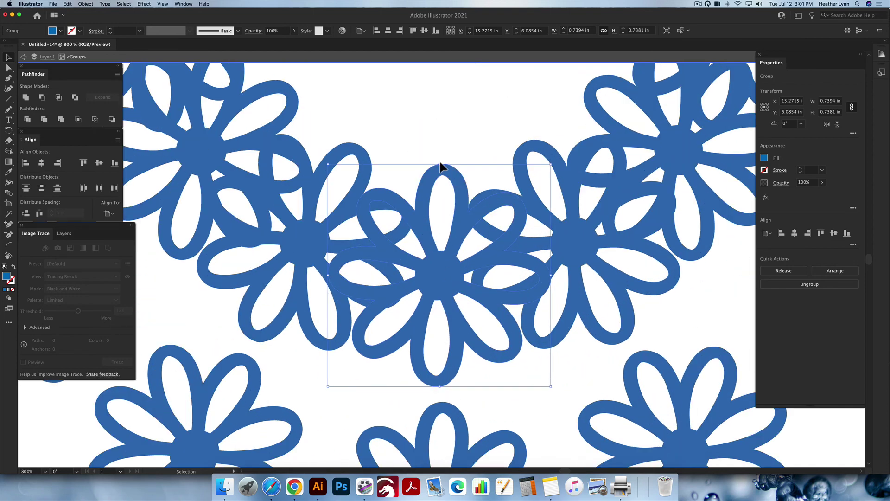
drag(443, 166, 443, 326)
key(super+minus)
click(474, 230)
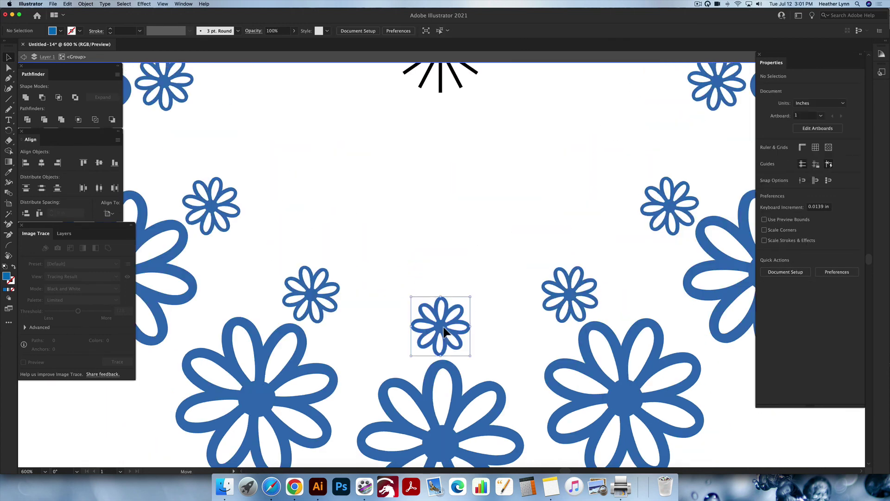
click(466, 257)
scroll(477, 274, down, 6)
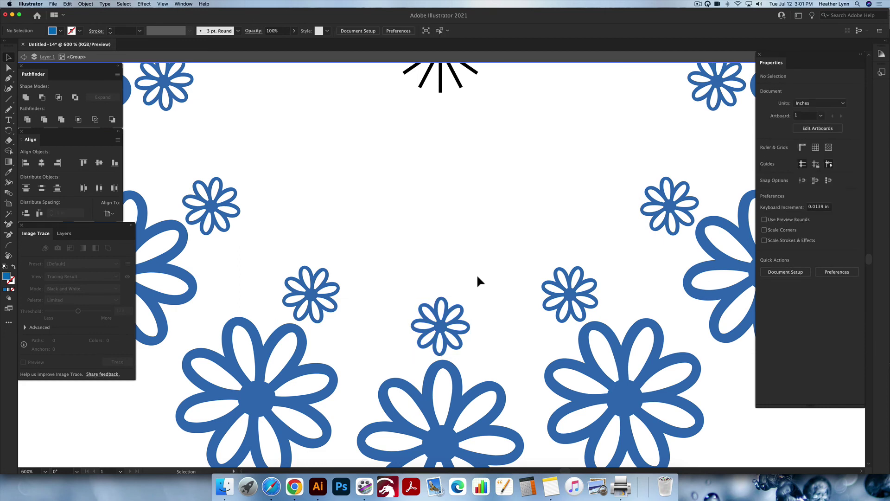
scroll(477, 274, right, 3)
scroll(478, 280, up, 3)
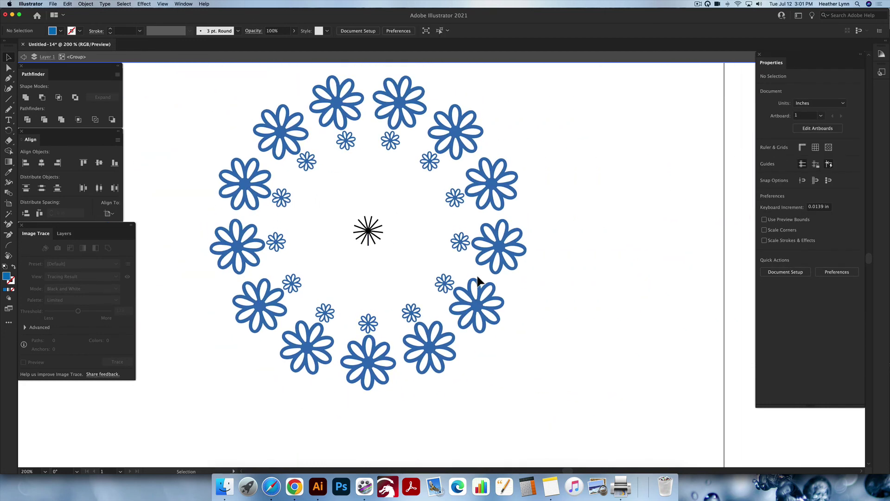
scroll(478, 280, left, 2)
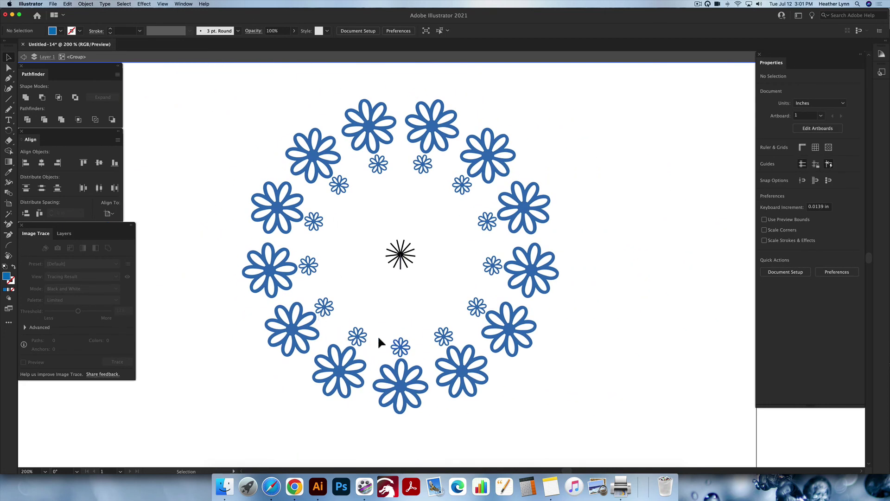
Duplicate the small daisy straight up toward the centre and scale the copy down to form a third, smaller daisy.
scroll(401, 347, up, 6)
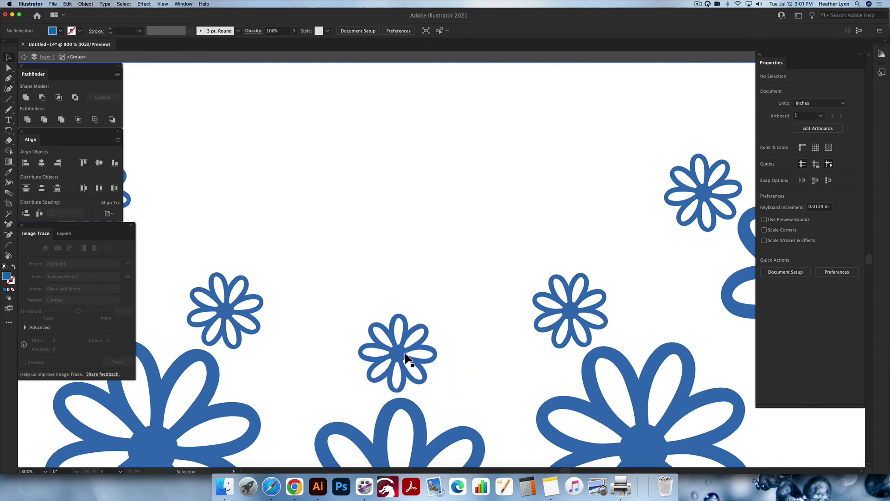
scroll(401, 358, up, 1)
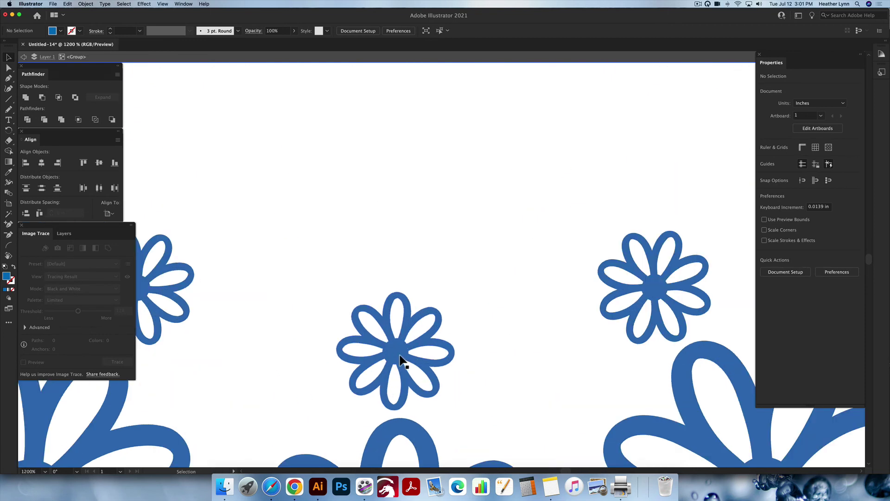
click(401, 359)
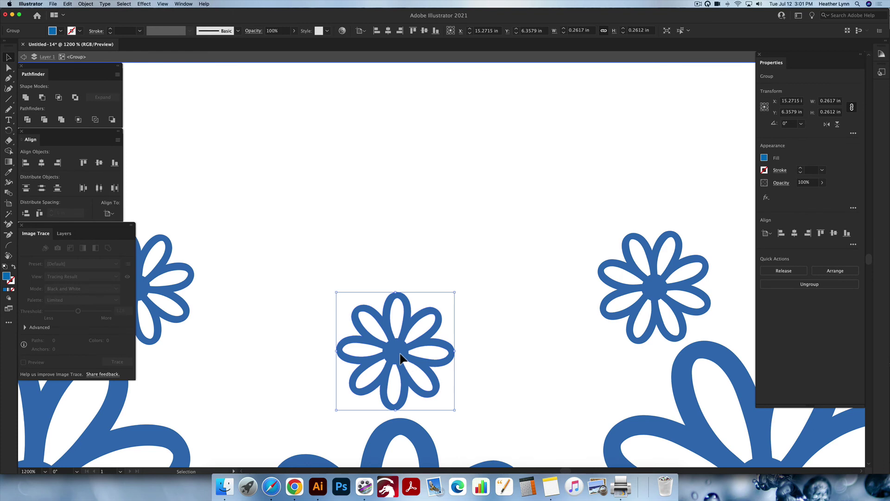
drag(402, 359, 402, 226)
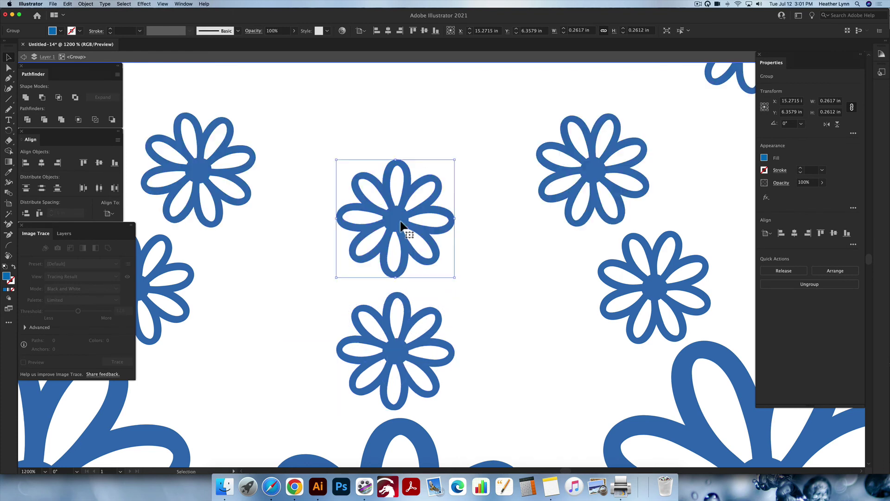
drag(399, 160, 402, 185)
click(462, 239)
key(super+minus)
key(super+minus)
key(super+minus)
key(super+minus)
key(super+minus)
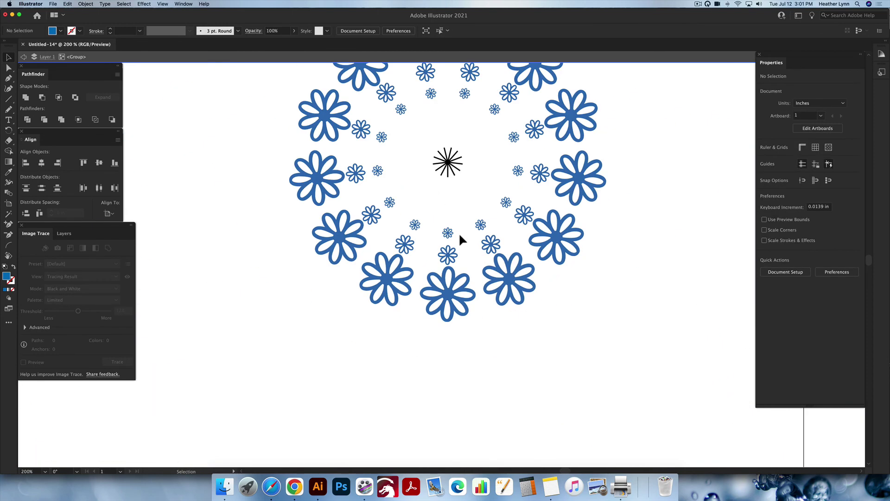
scroll(555, 269, up, 5)
scroll(555, 270, up, 3)
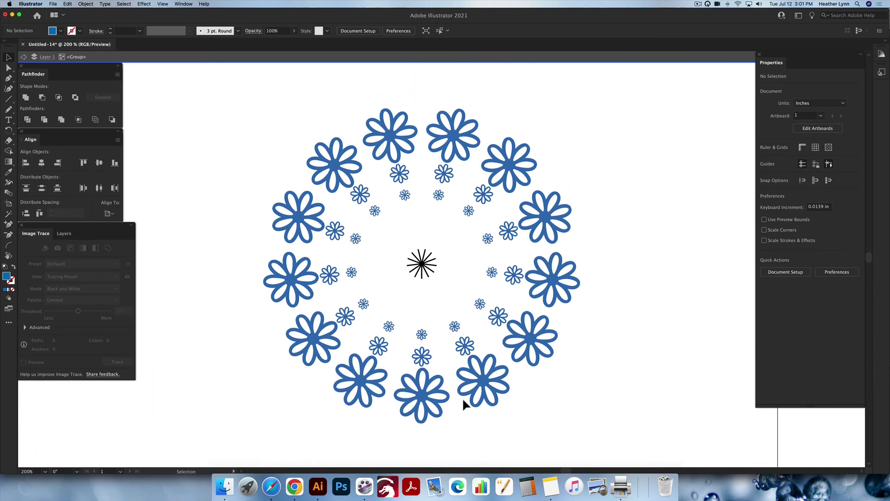
Deselect the large daisy and exit isolation mode.
click(426, 398)
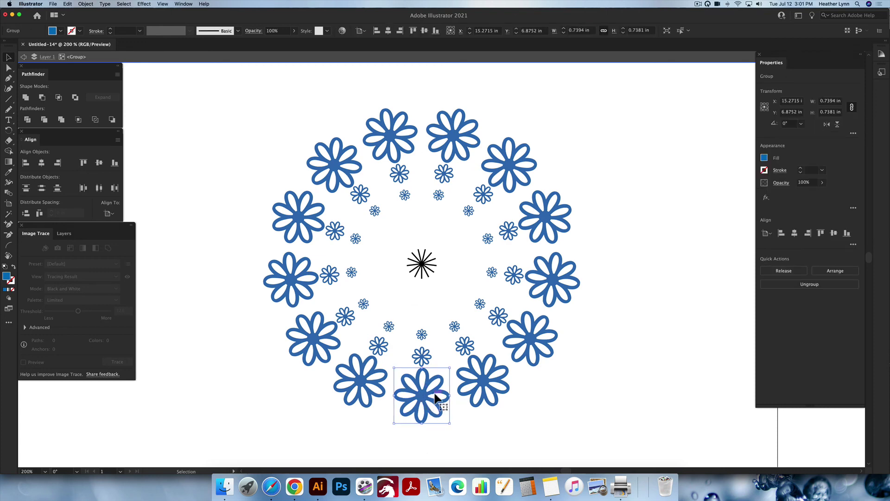
click(478, 426)
key(Escape)
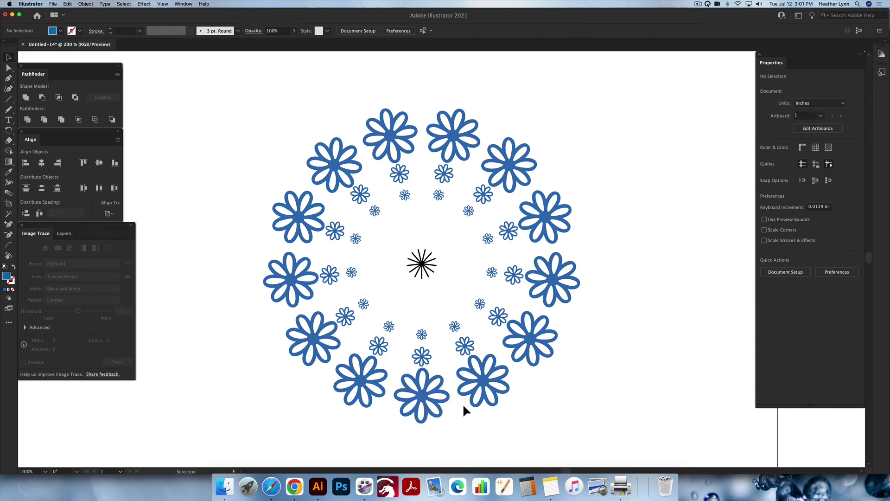
Try expanding the appearance of the three-daisy group, and undo the expansion.
click(423, 394)
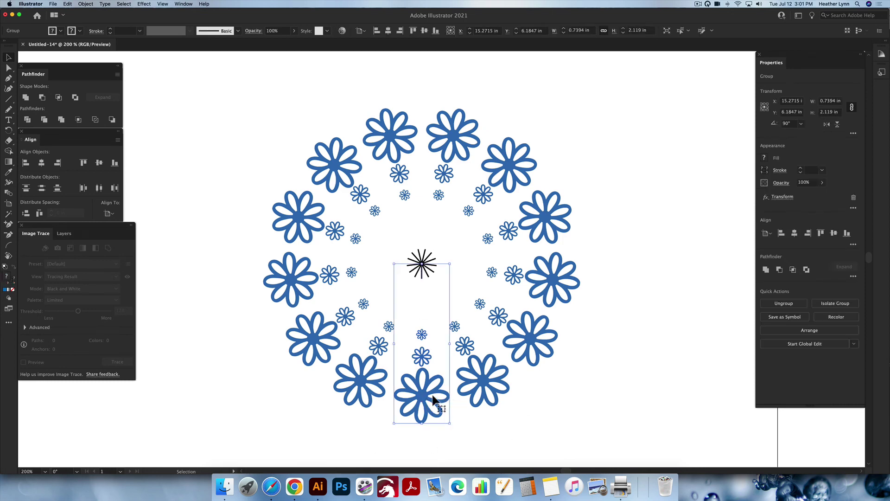
click(85, 4)
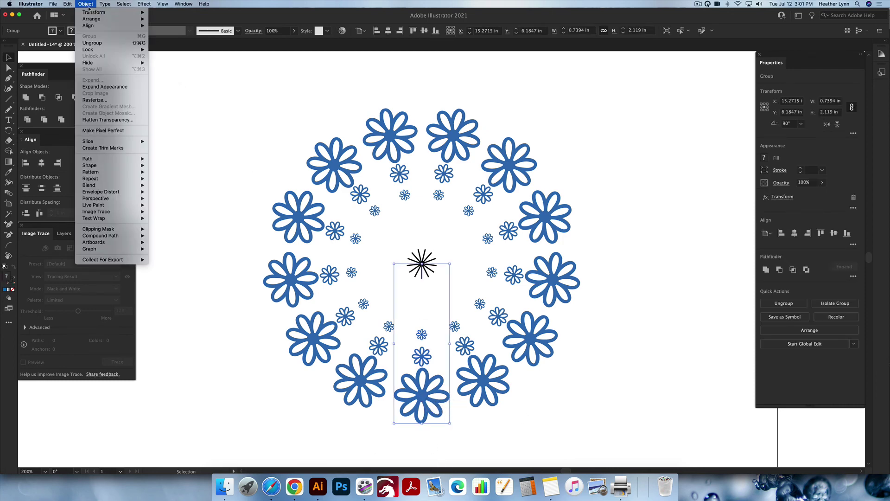
click(109, 88)
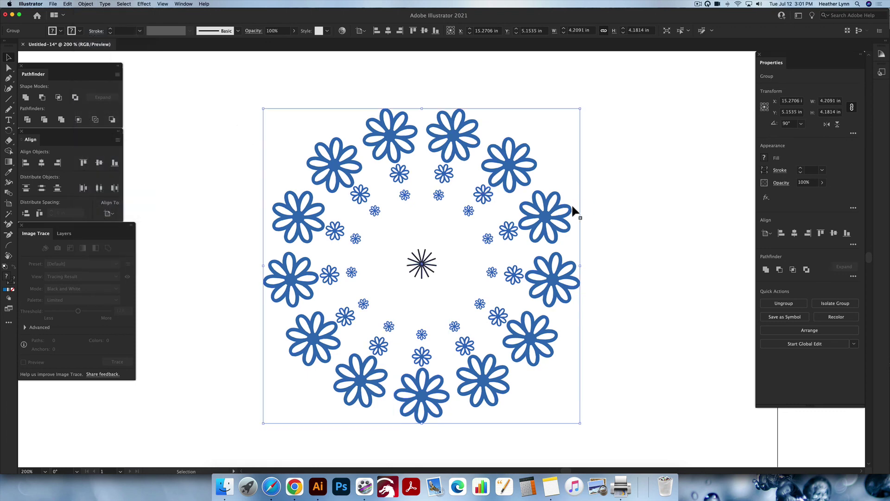
key(cmd+z)
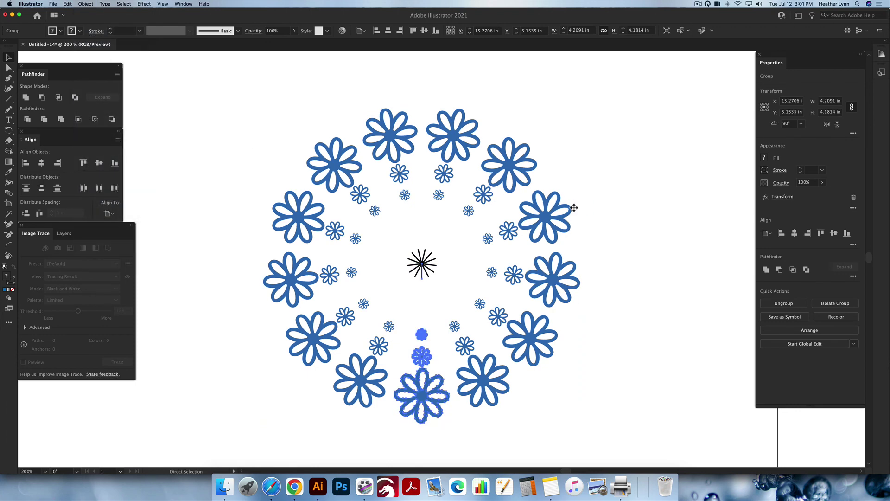
Switch to outline mode and expand the appearance of the three-daisy group.
key(cmd+y)
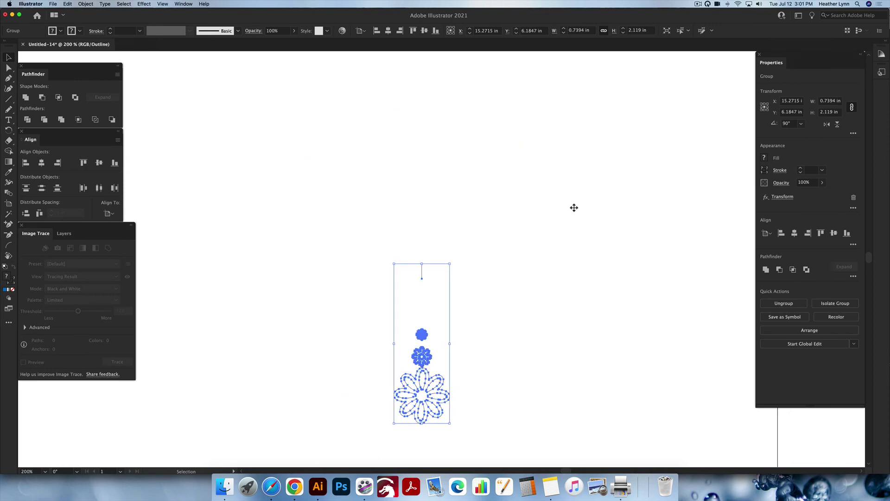
click(579, 230)
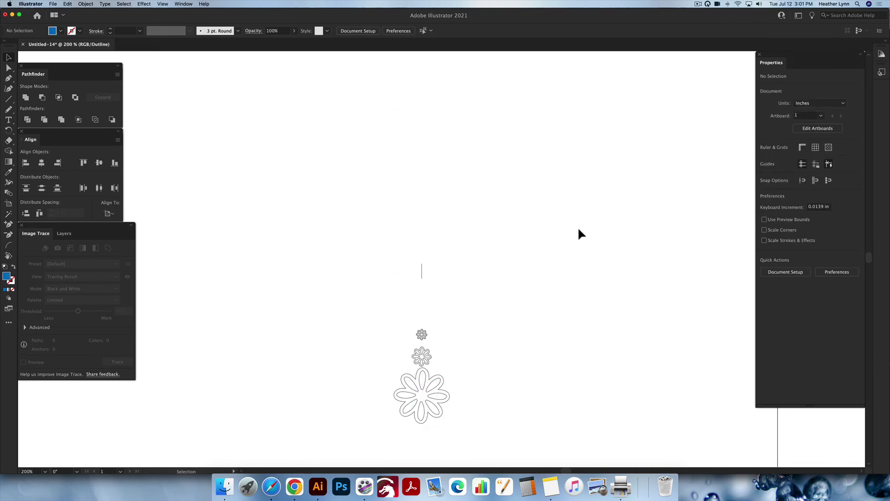
click(426, 393)
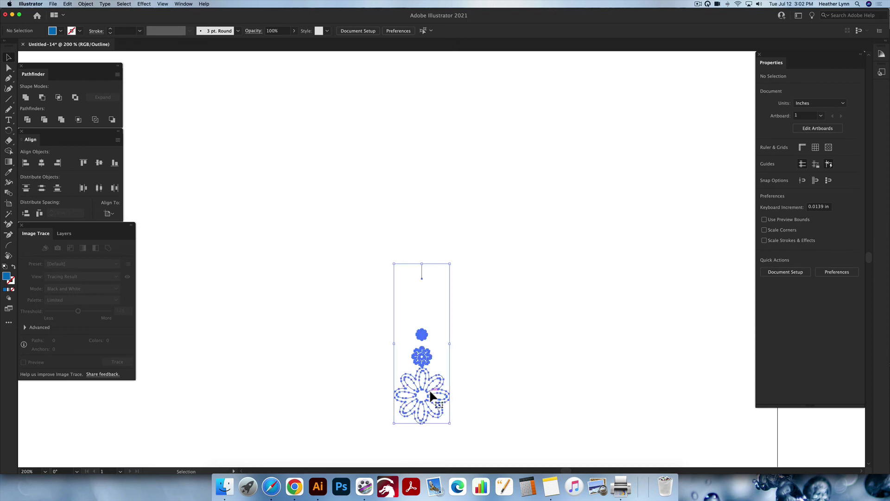
click(85, 4)
click(104, 86)
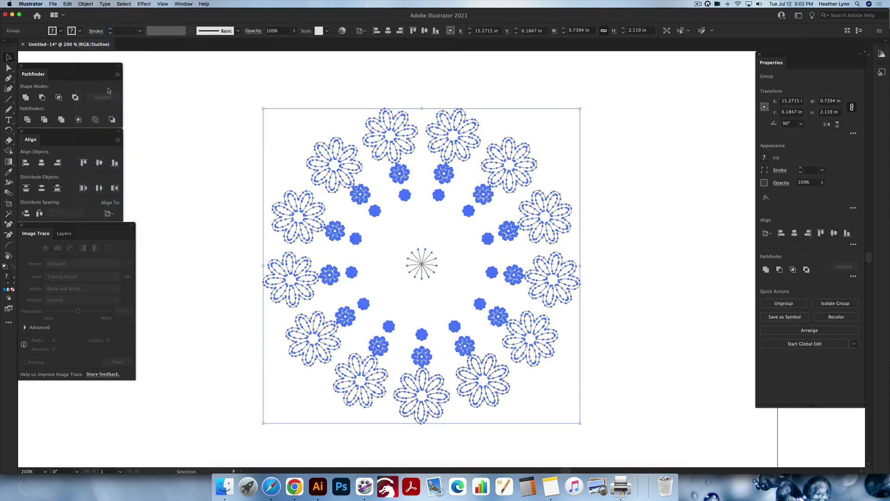
click(606, 193)
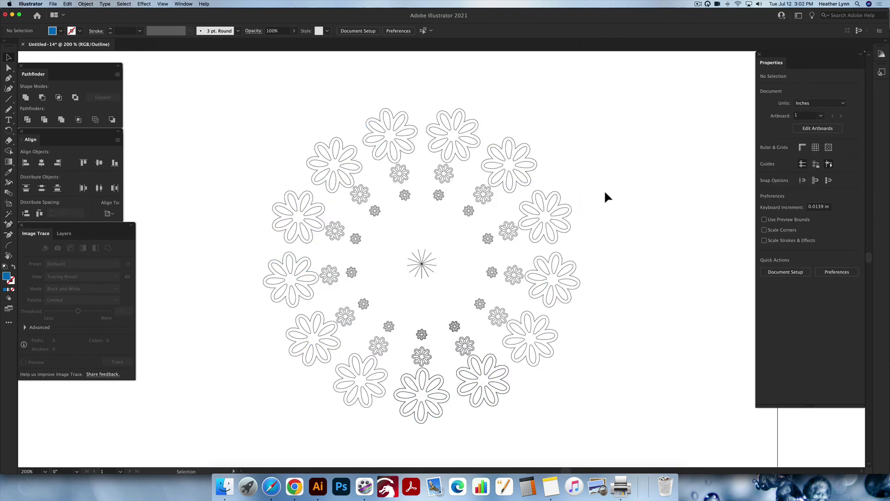
Ungroup the expanded daisy rings in preview mode and delete the short lines at their centre.
key(super+y)
click(425, 270)
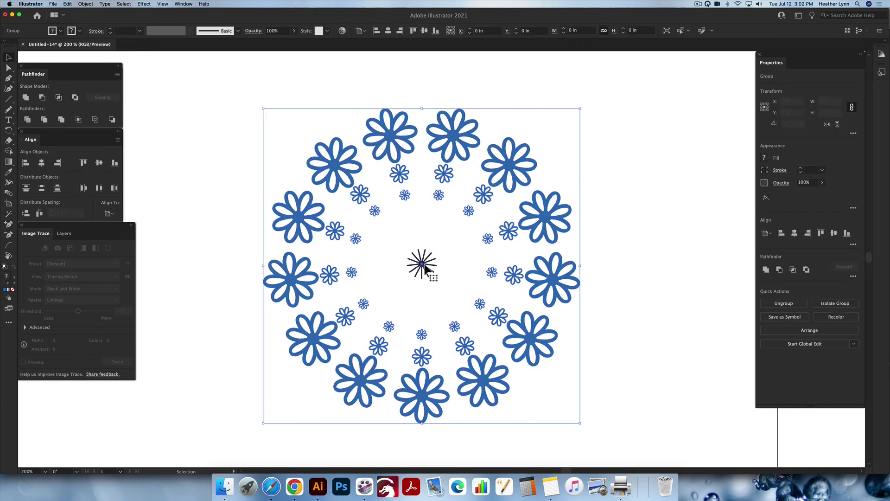
click(642, 258)
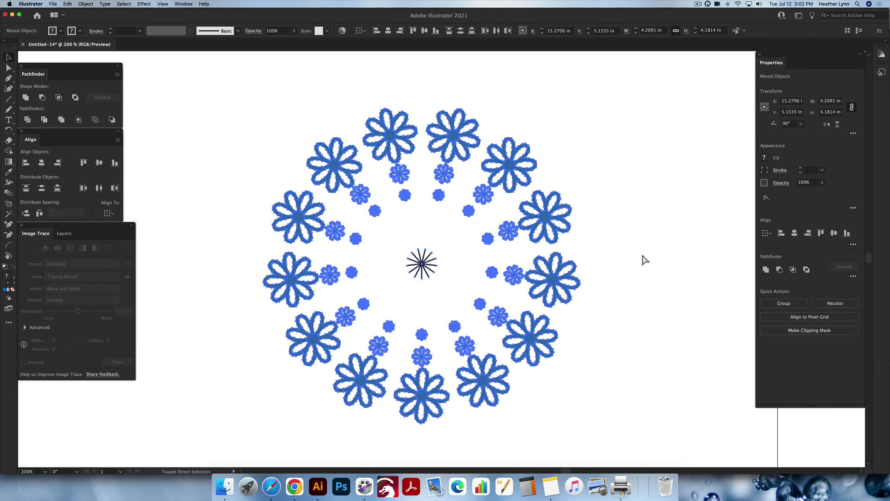
click(408, 254)
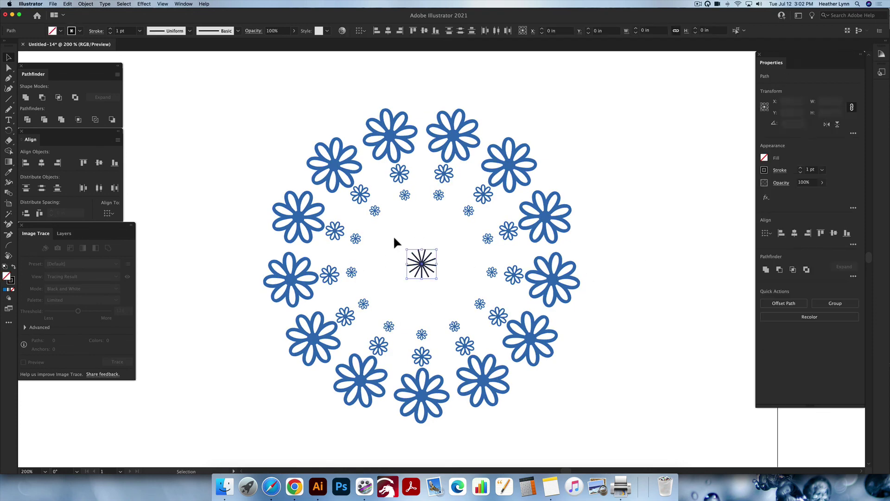
key(Delete)
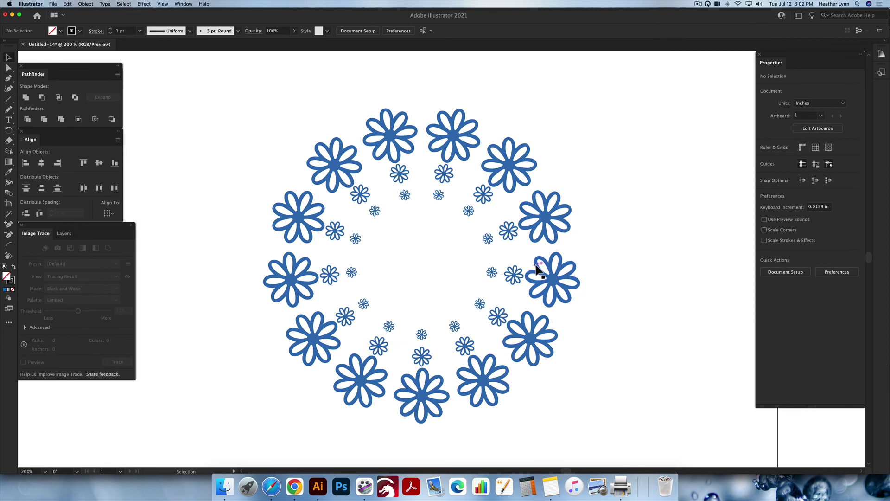